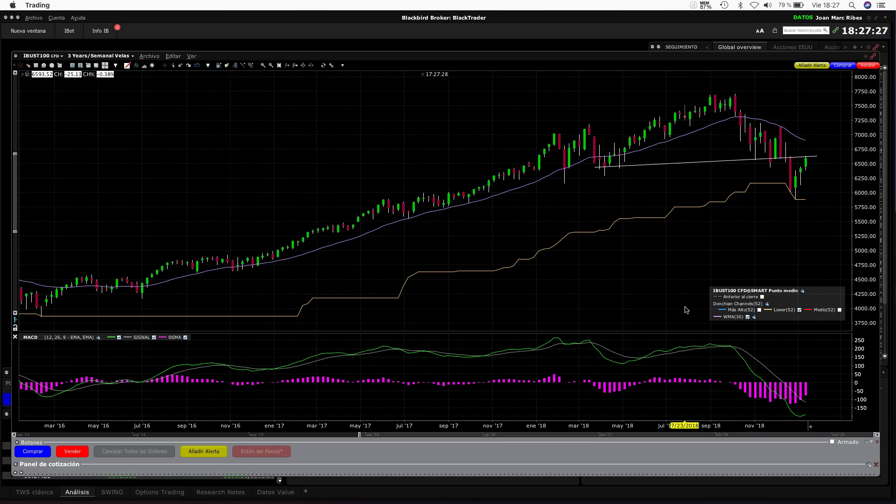
Switch to the Black Whisper Premium OCTUBRE2018 report in Pages, go to page 2 and enlarge the document window
key(ctrl+Right)
key(ctrl+Left)
key(ctrl+Right)
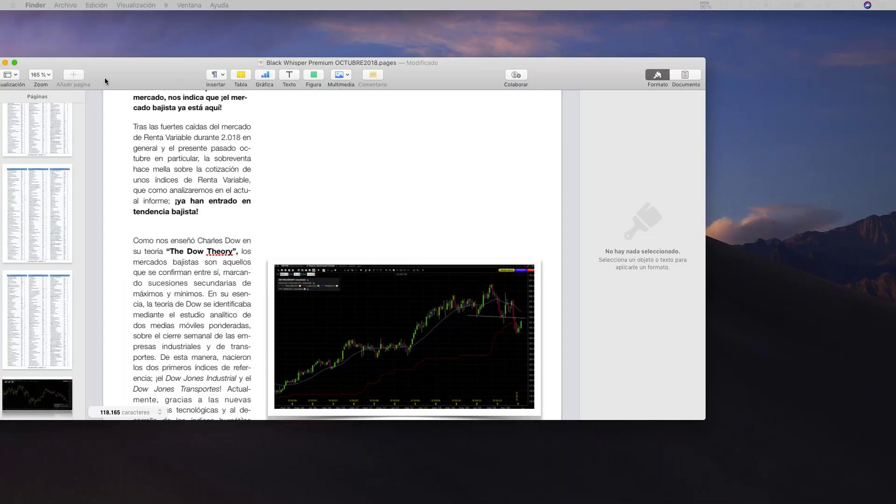
drag(104, 78, 176, 59)
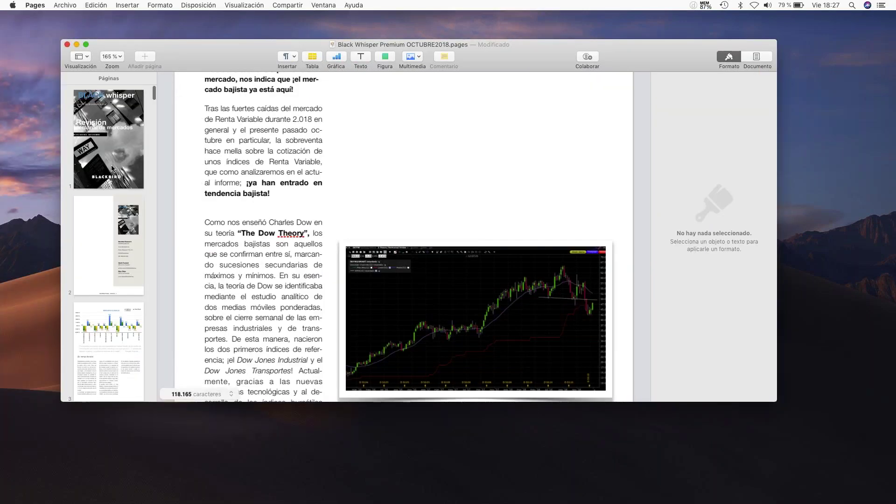
click(108, 242)
scroll(265, 56, down, 1)
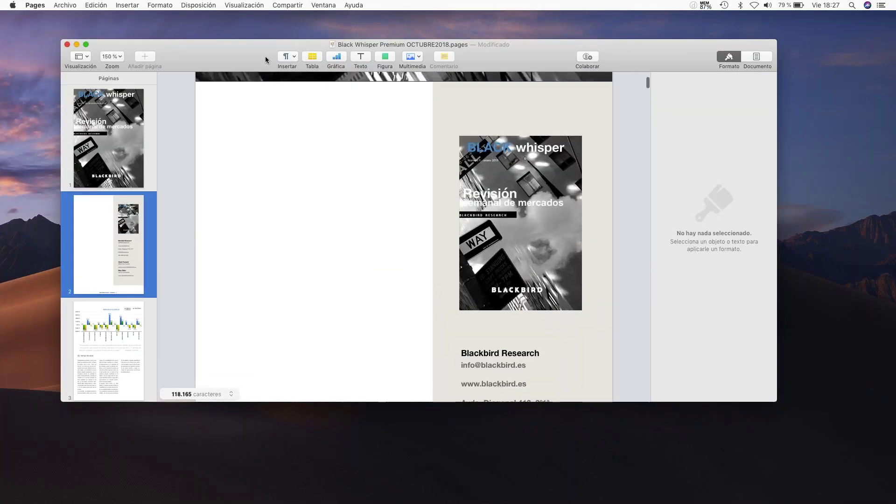
double_click(265, 56)
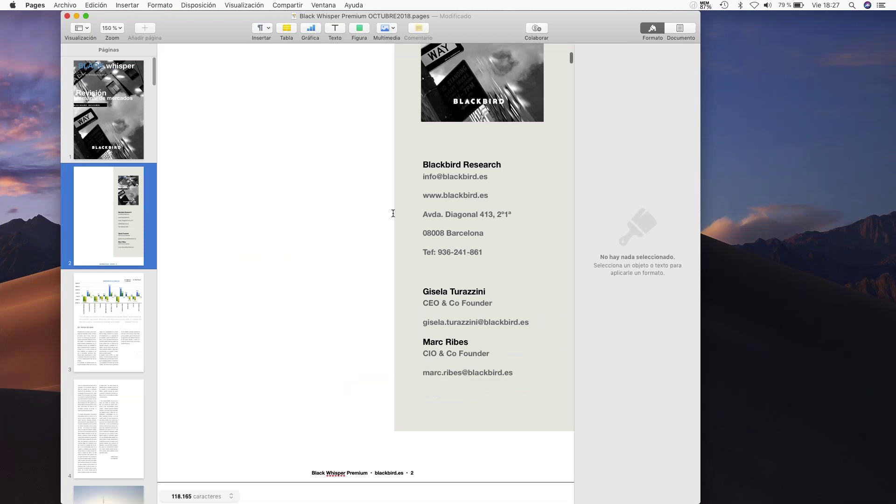
Look through the report from page 2 to the trend pie chart on page 11, including the sector performance charts and subsector tables
scroll(365, 239, down, 5)
scroll(365, 240, down, 20)
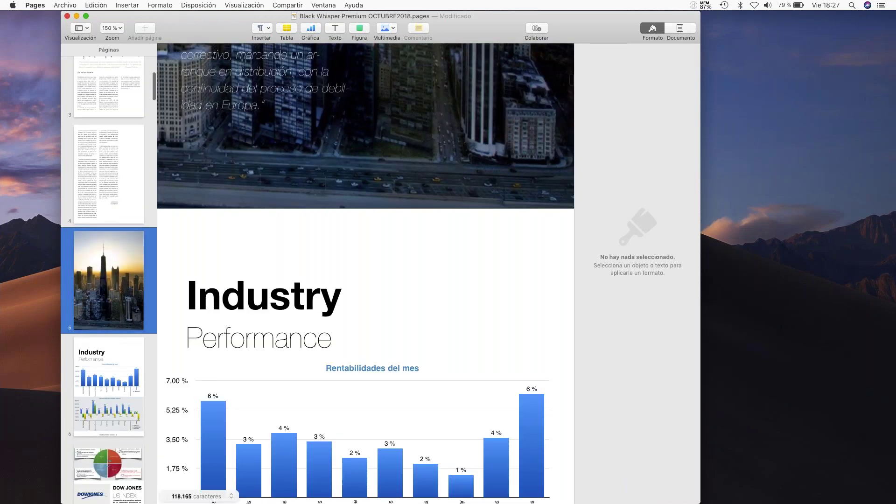
scroll(363, 276, down, 15)
scroll(363, 276, down, 15)
scroll(363, 276, down, 15)
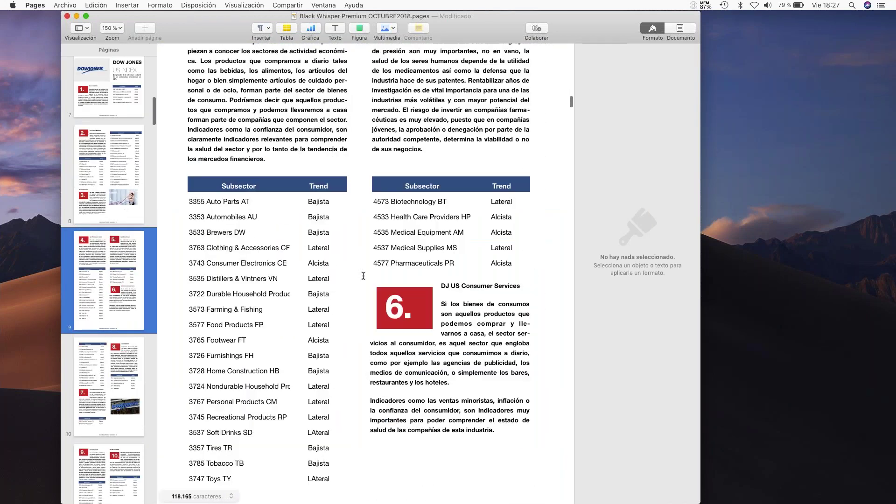
scroll(363, 276, down, 15)
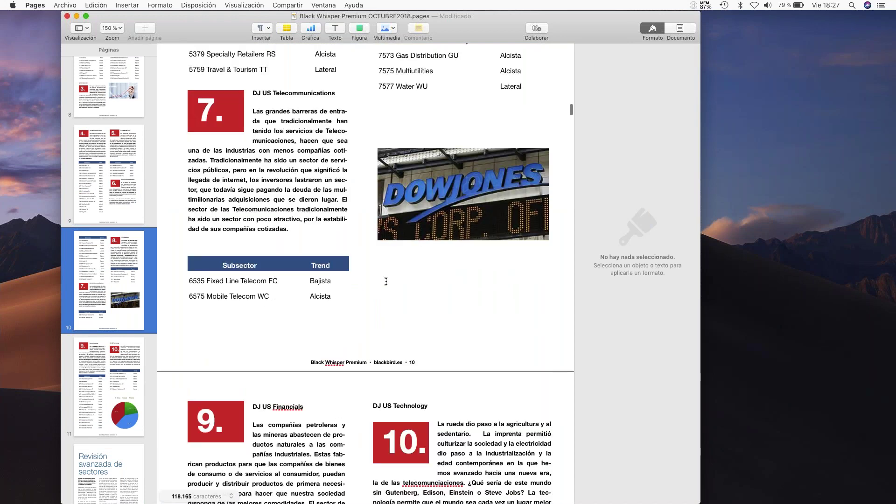
scroll(386, 281, down, 15)
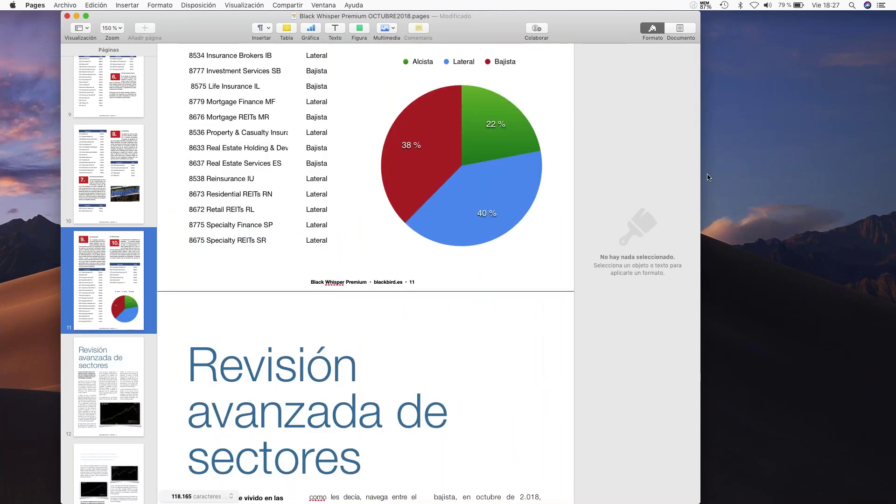
Switch to the Instrucciones operativas spreadsheet in Chrome and show its window in full screen
key(ctrl+Left)
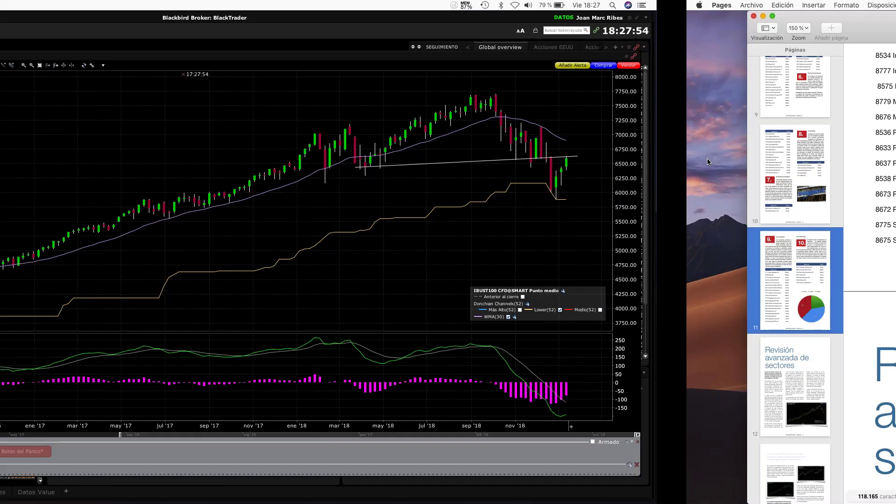
key(ctrl+Right)
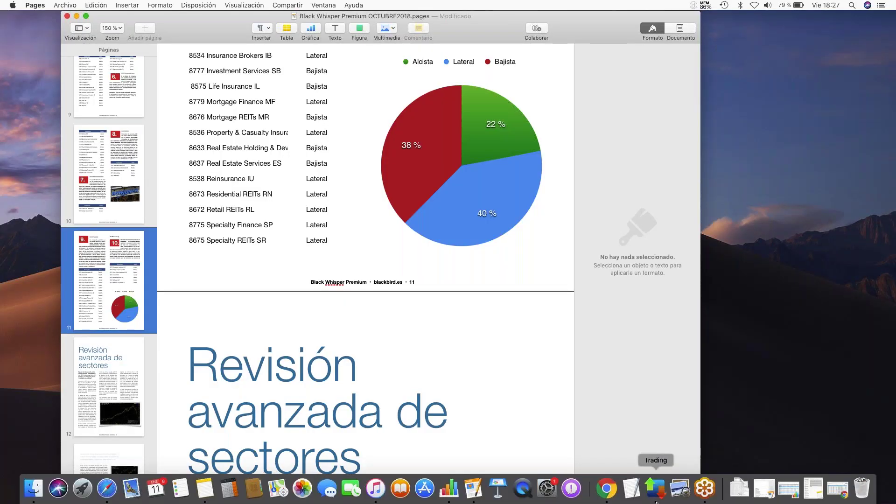
click(606, 488)
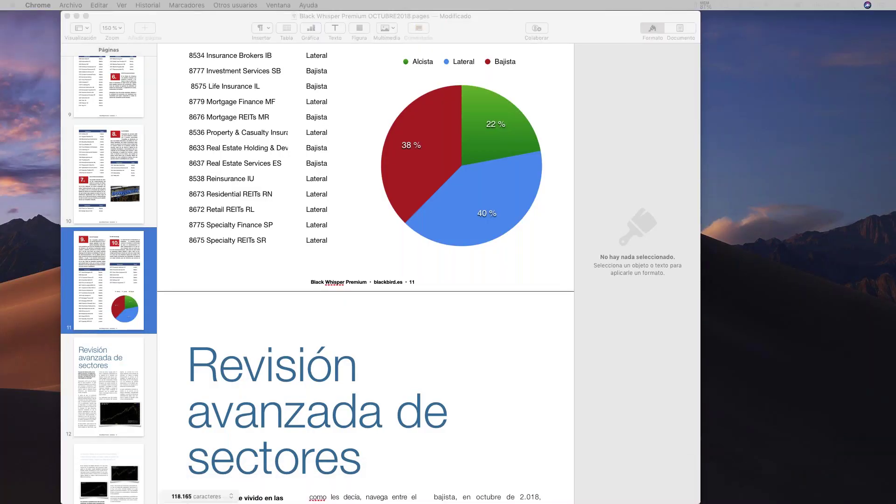
drag(519, 210, 283, 90)
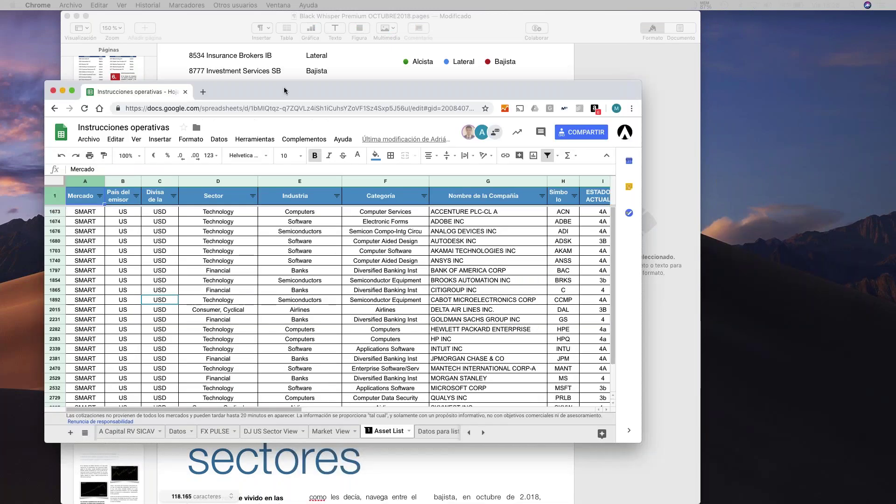
key(ctrl+super+f)
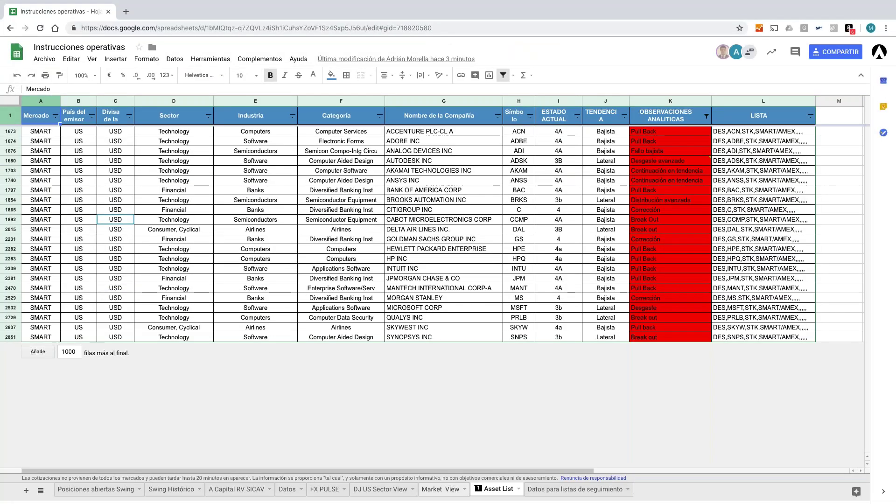
Open the DJ US Sector View sheet and examine the trend donut charts of all the sectors
click(441, 492)
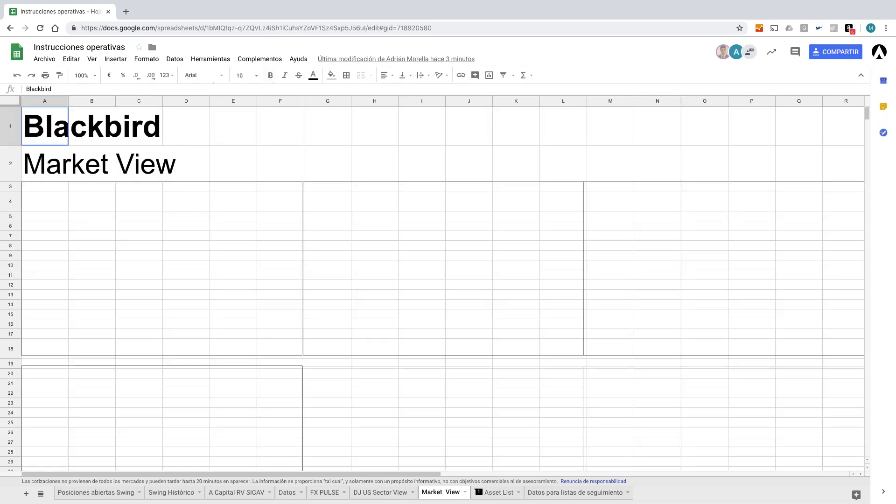
click(390, 494)
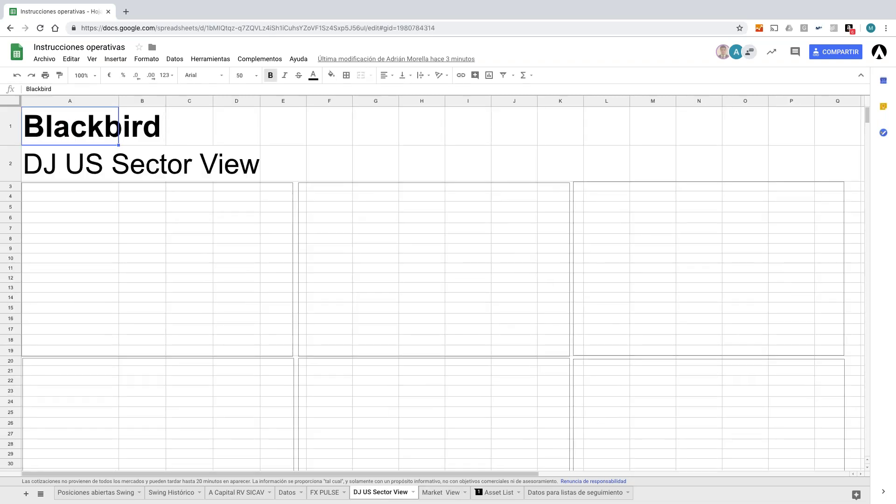
scroll(462, 351, down, 3)
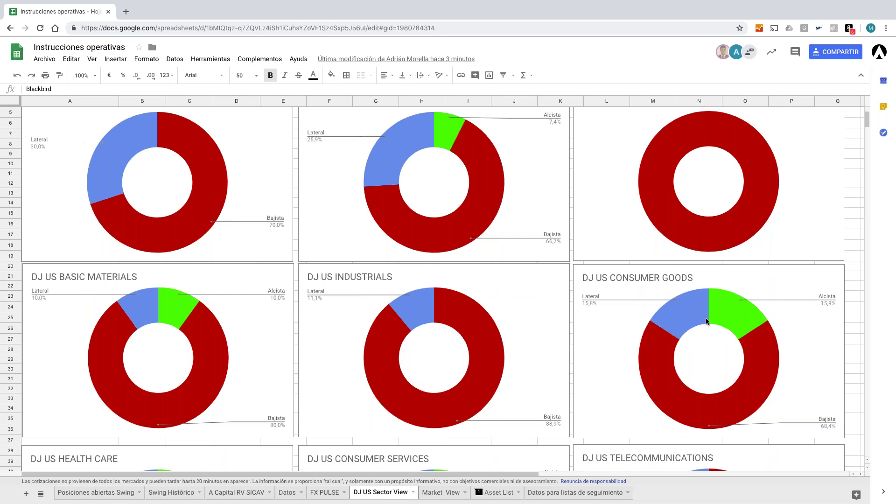
scroll(707, 321, down, 10)
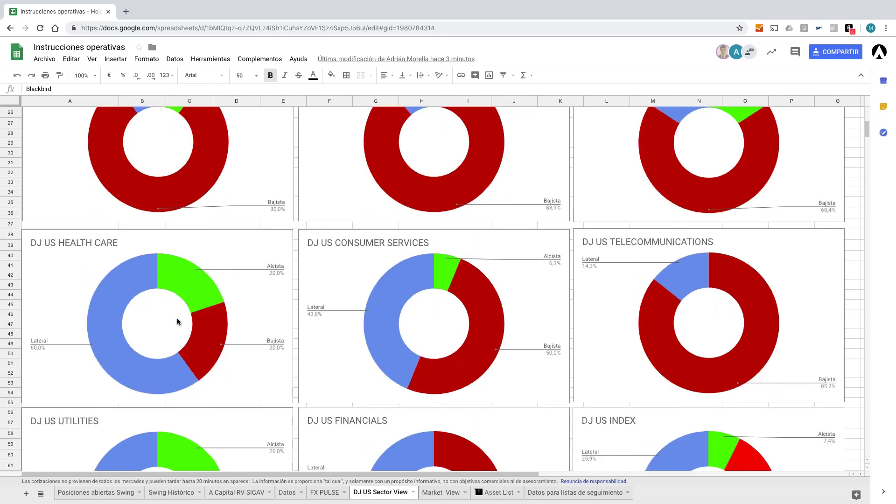
scroll(177, 321, down, 9)
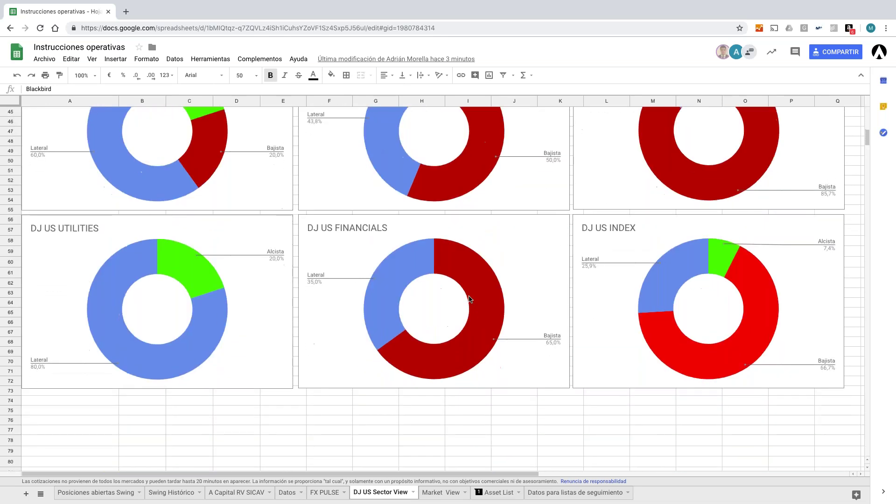
scroll(469, 299, up, 20)
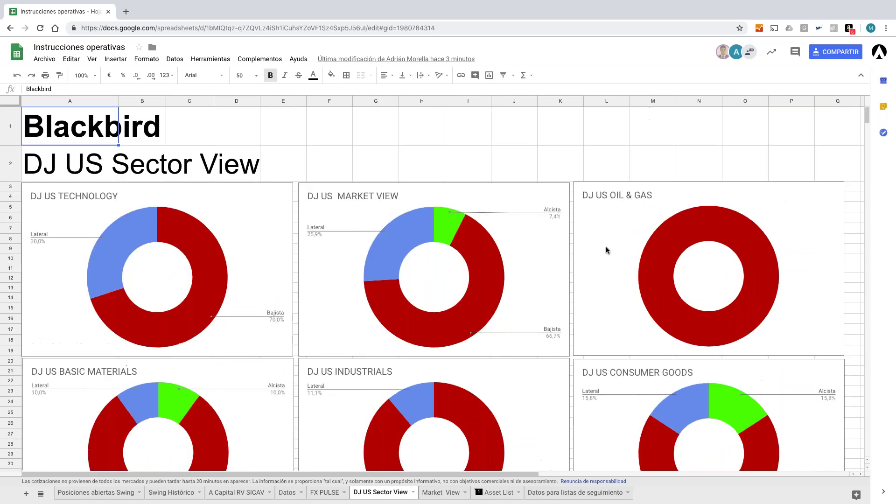
Examine the diciembre 2018 industry and subsector trend tables beside the donut charts, from INDUSTRIAS down to DJ US Financials
scroll(606, 250, right, 10)
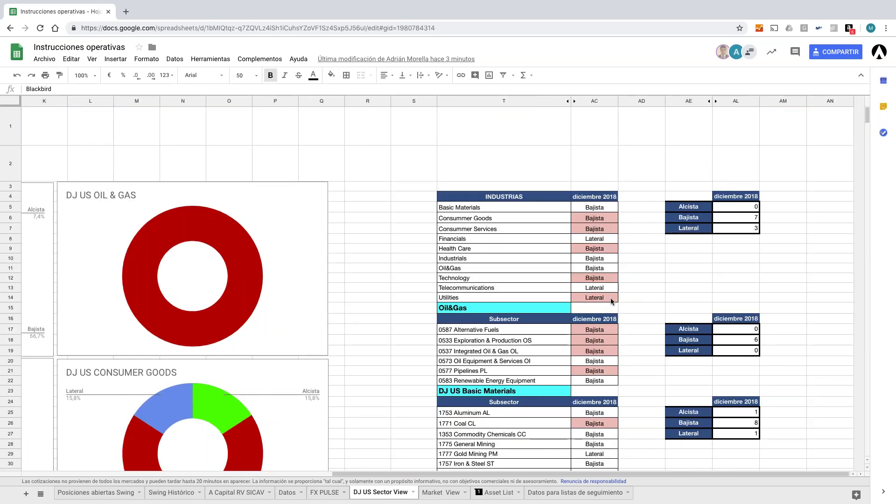
scroll(611, 302, down, 15)
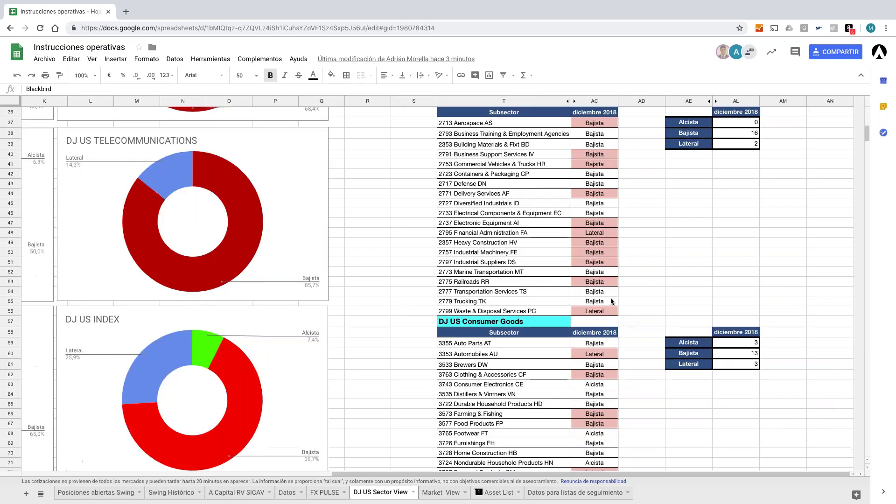
scroll(611, 301, down, 10)
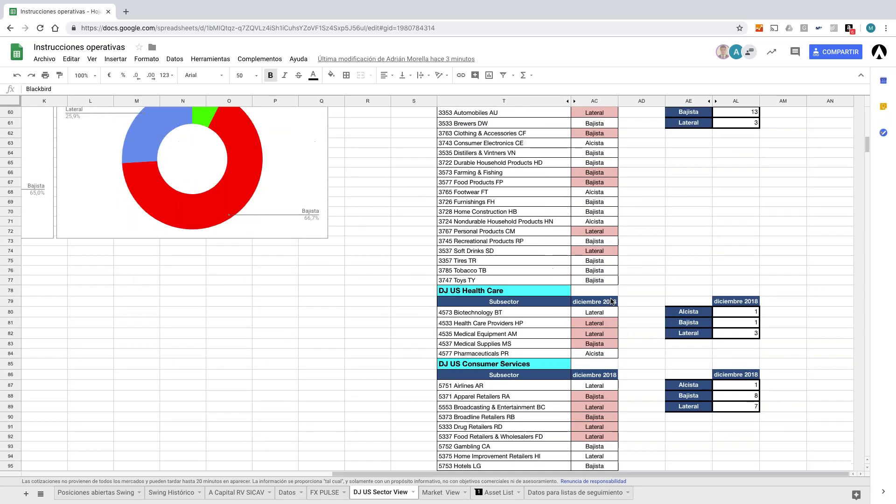
scroll(611, 301, down, 14)
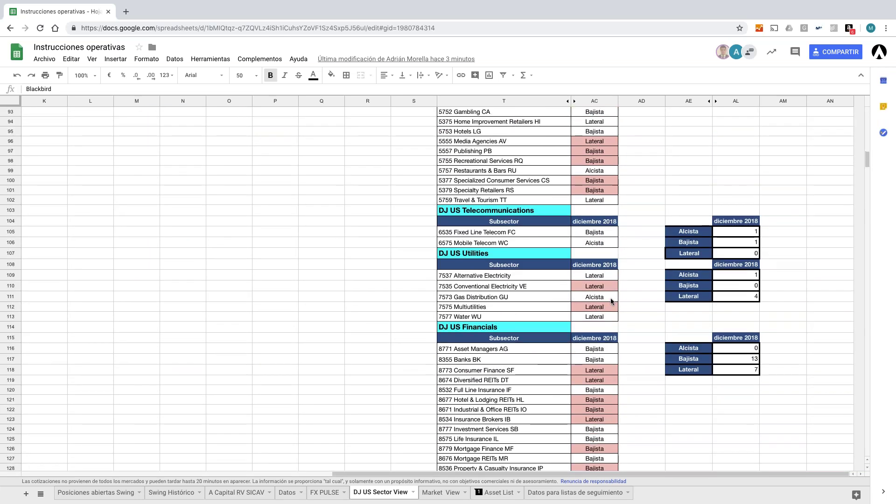
scroll(611, 301, down, 5)
Examine the Market View sheet's sector bar charts from Global Markets to Portugal, with a brief look at the Asset List sheet
click(454, 493)
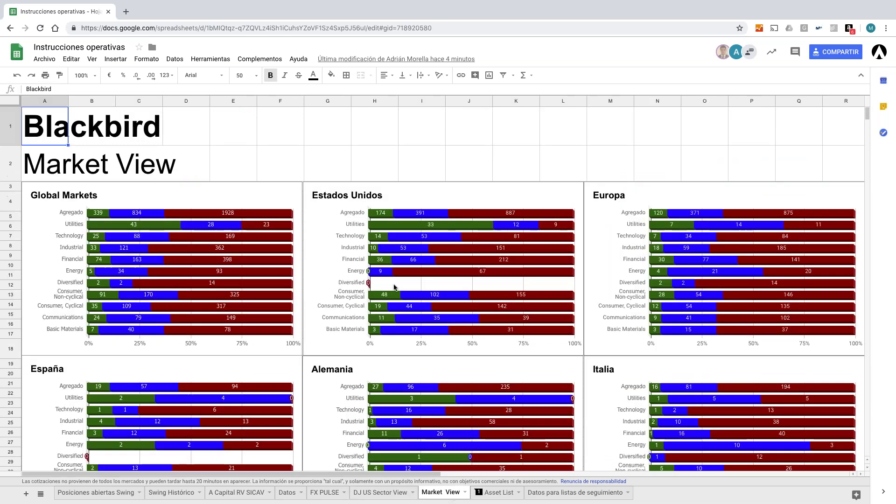
click(250, 131)
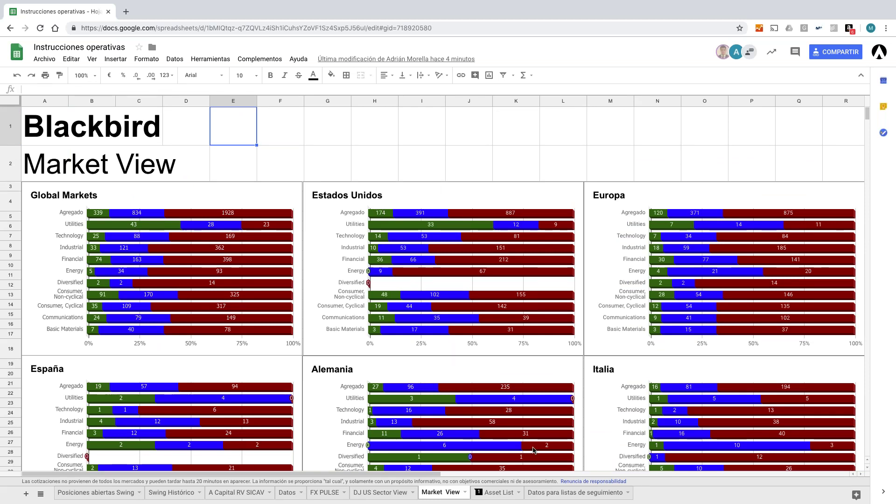
click(507, 499)
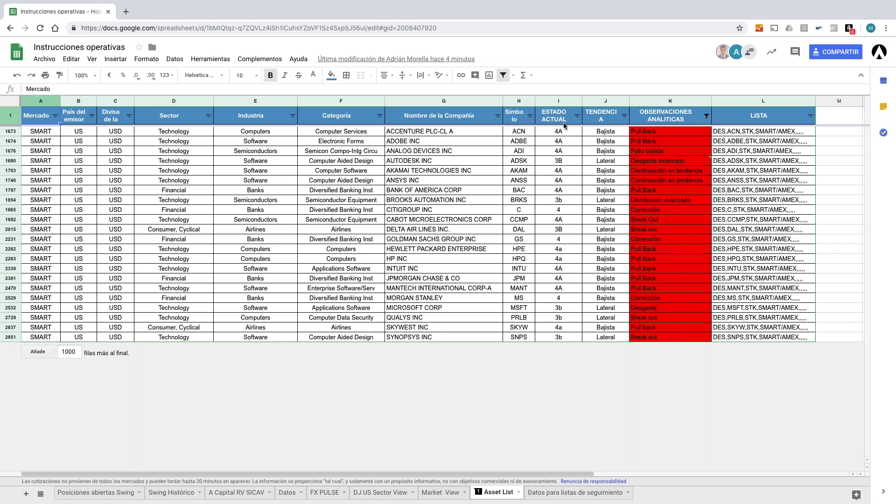
click(437, 494)
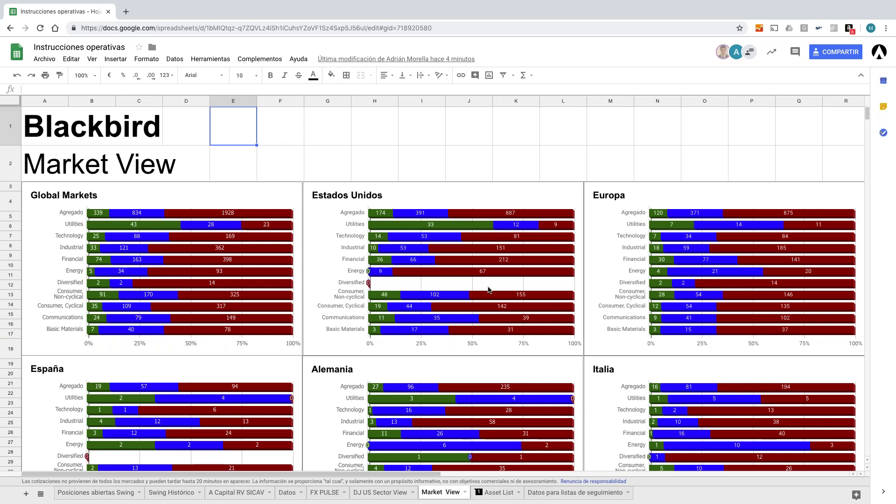
scroll(488, 289, down, 2)
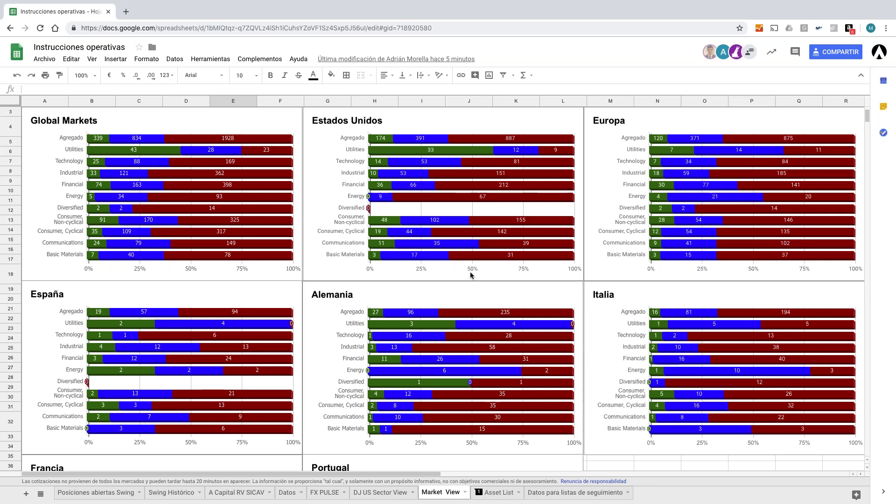
scroll(471, 275, down, 5)
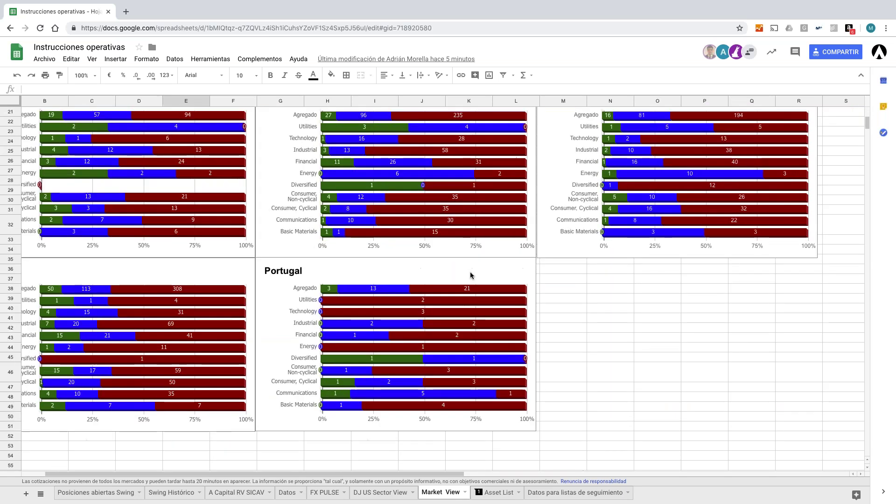
scroll(470, 275, up, 2)
Switch back to the BlackTrader trading platform and load the ticker MS in the weekly chart
key(ctrl+Left)
key(ctrl+Left)
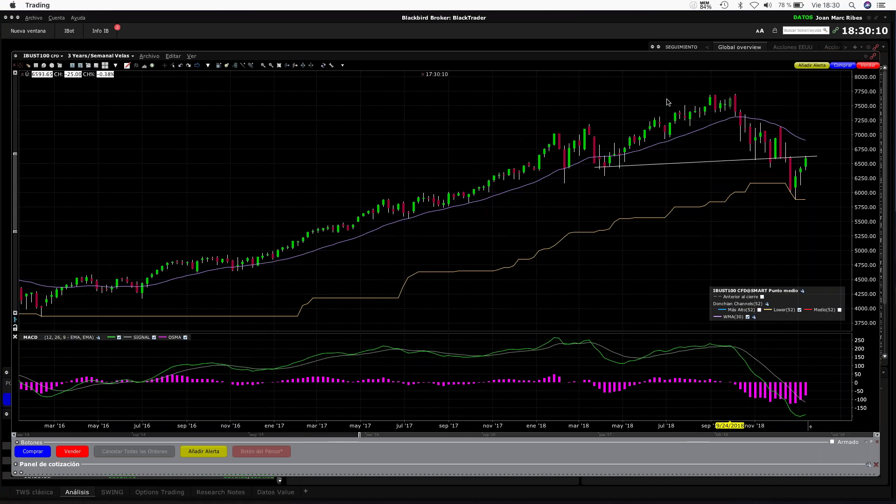
click(55, 55)
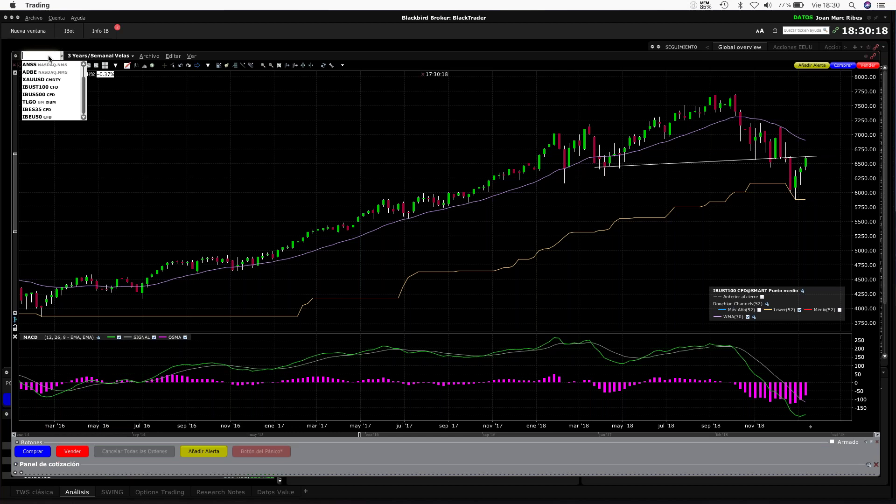
text(MS)
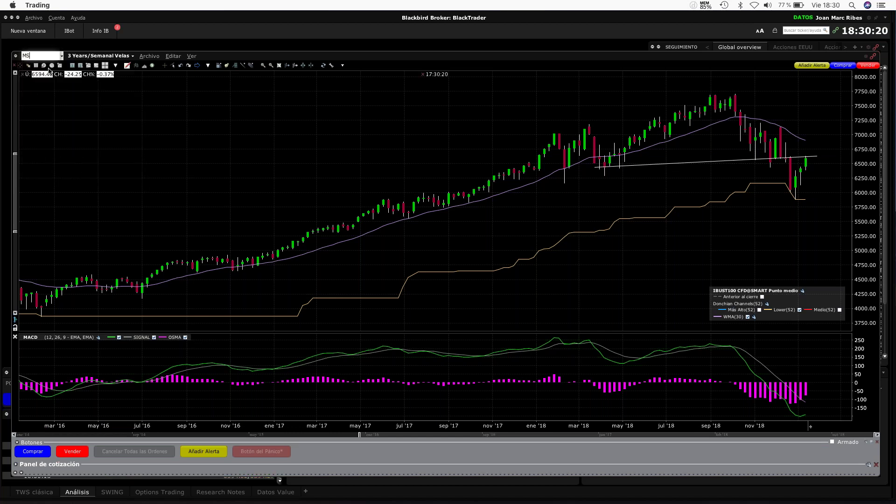
key(Return)
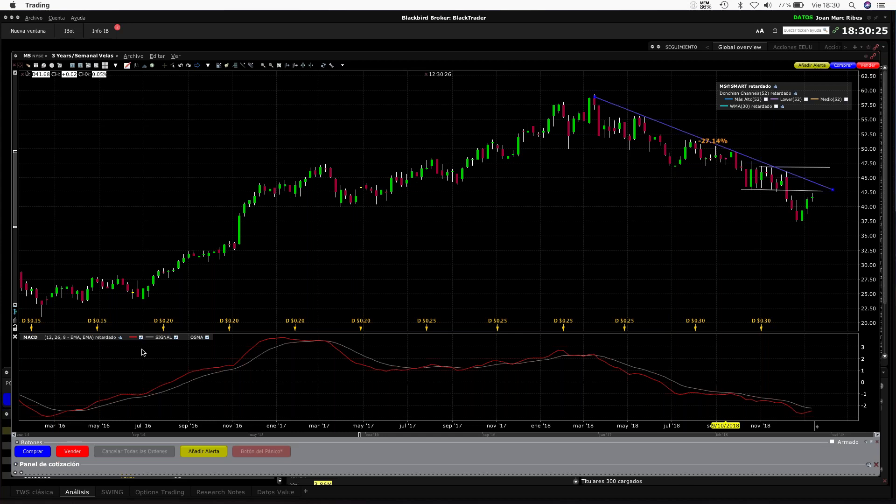
Remove the MACD indicator from the MS chart and show the volume bars instead
click(15, 337)
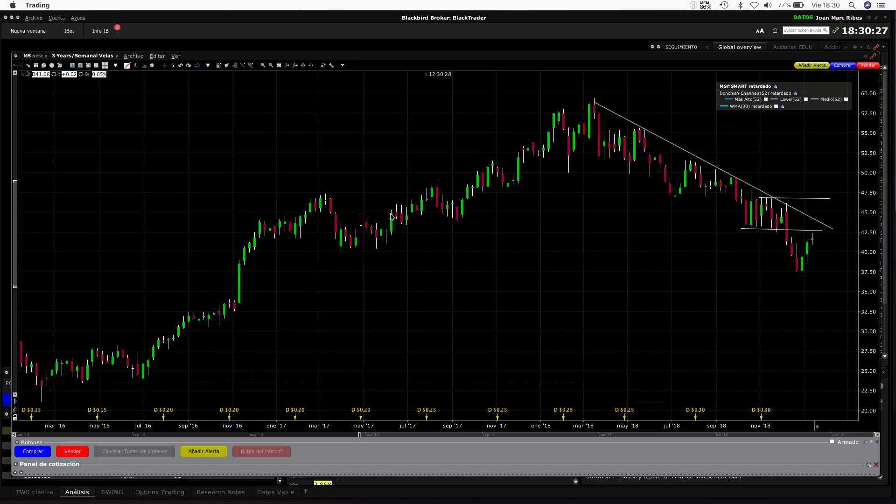
click(144, 66)
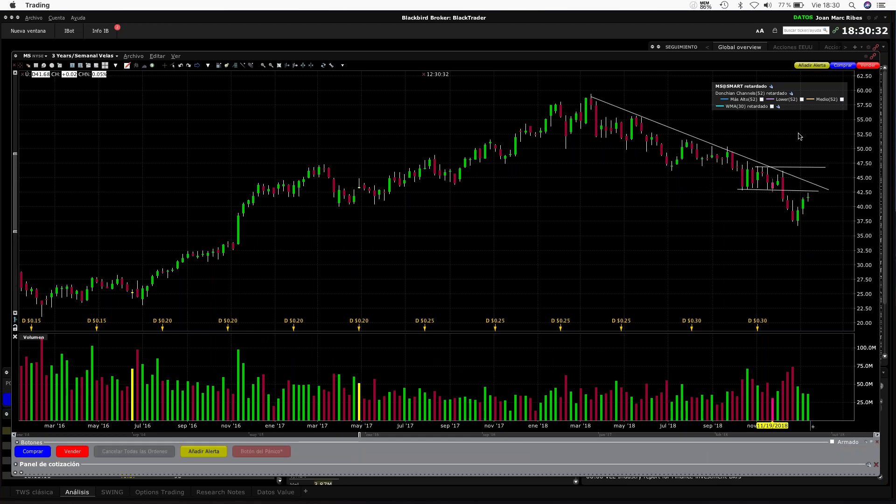
Show the Lower(52) Donchian line and the WMA(30), and draw a support line near 52 under the MS lows of early to mid-2018
click(801, 100)
click(772, 106)
drag(564, 140, 672, 136)
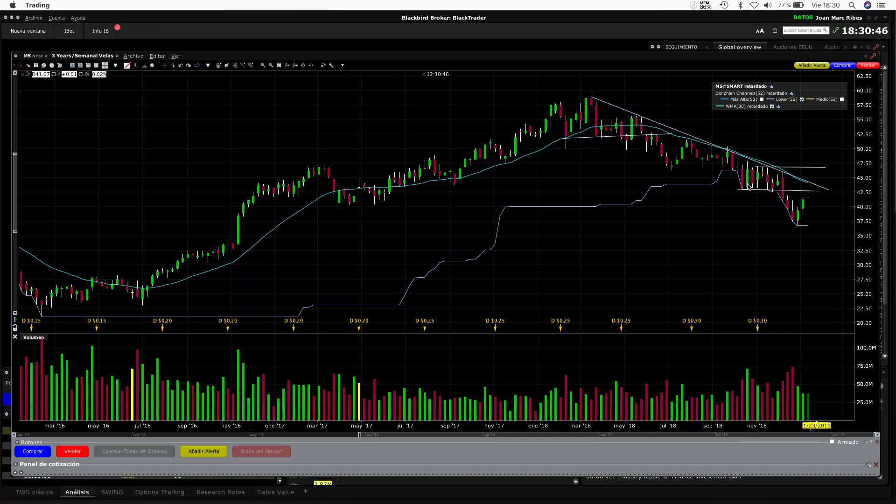
Replace the short horizontal line near 47 with a falling line over the late-2018 highs and horizontal lines near 55 and 47.50
mouse_move(749, 181)
click(793, 176)
click(801, 170)
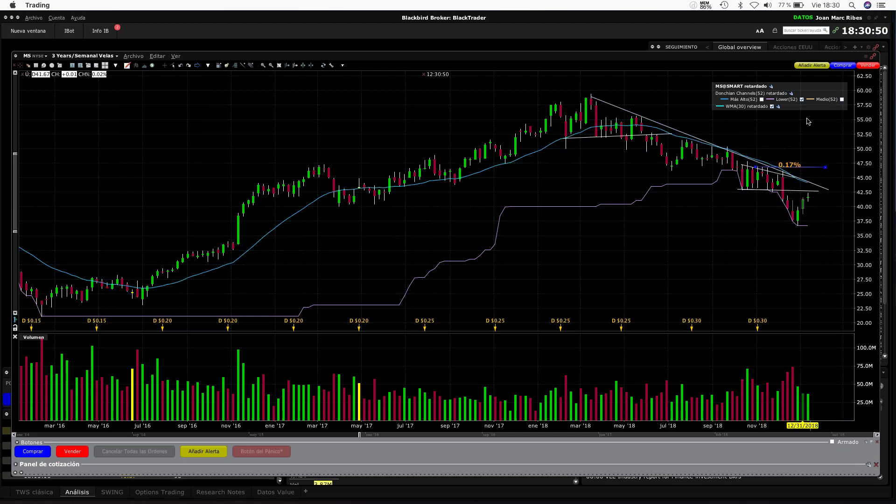
click(762, 142)
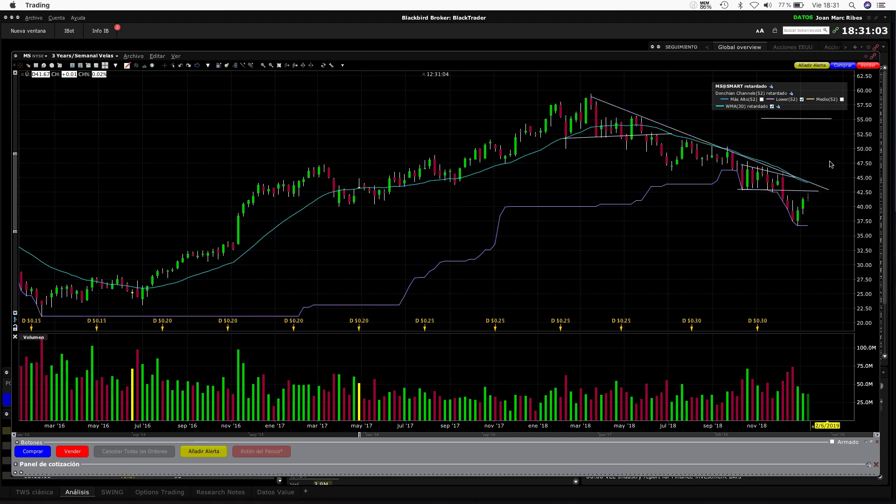
drag(721, 162, 829, 164)
Switch to the Instrucciones operativas spreadsheet and check the Morgan Stanley Real value and the Ppto value on the Posiciones abiertas Swing sheet
key(ctrl+Right)
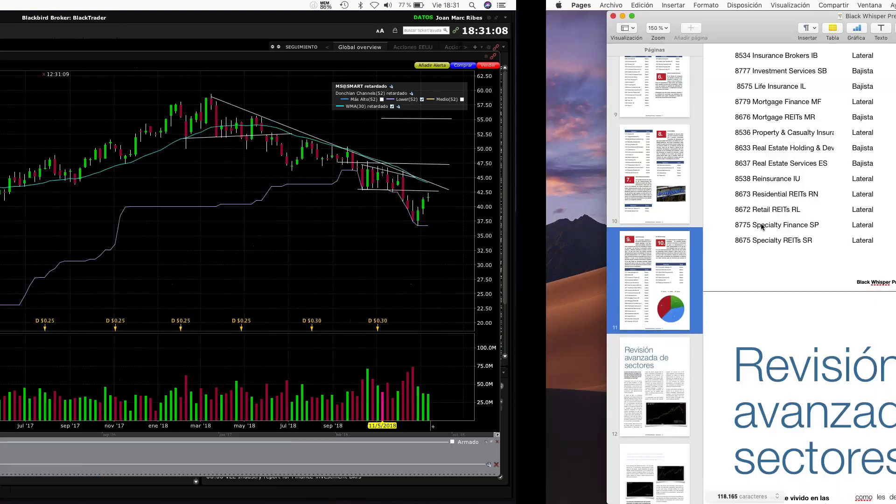
key(ctrl+Right)
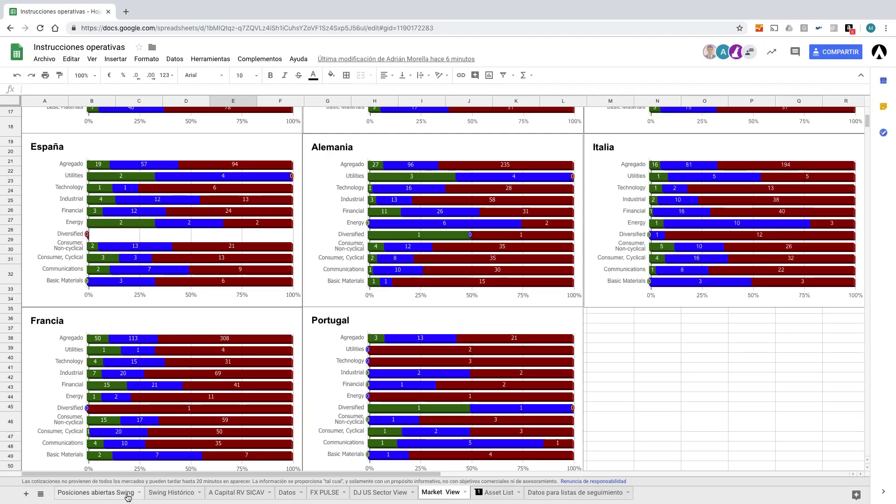
click(127, 496)
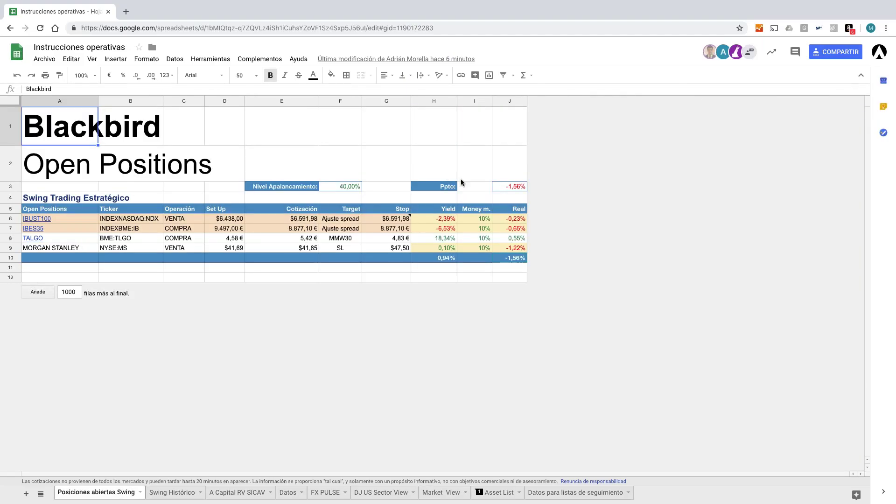
click(517, 251)
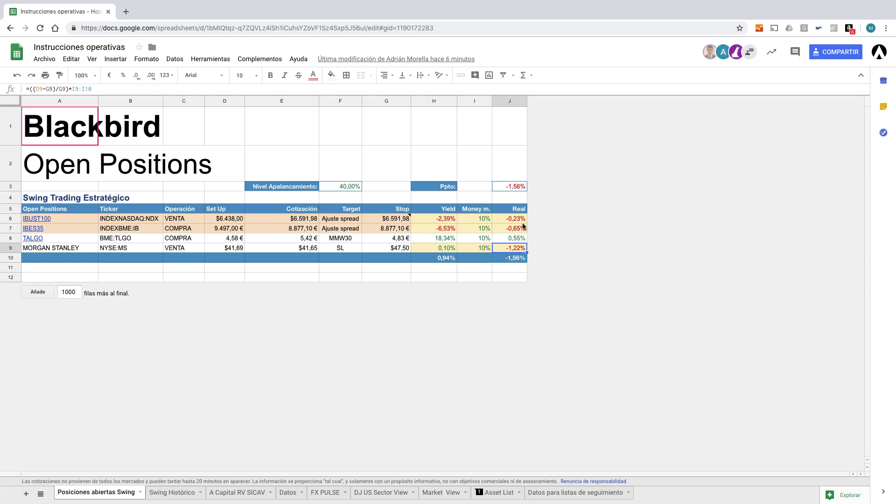
click(515, 188)
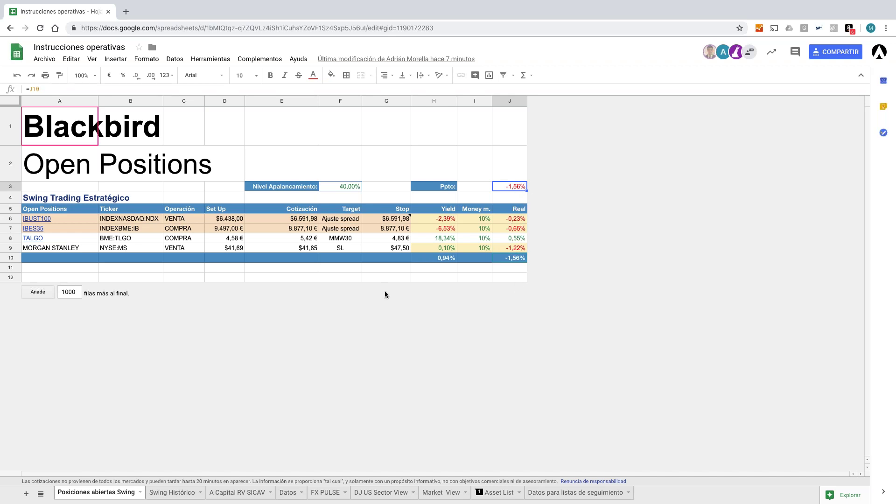
Compare the price levels on the MS chart in BlackTrader with the Morgan Stanley row in the open positions spreadsheet
key(ctrl+Left)
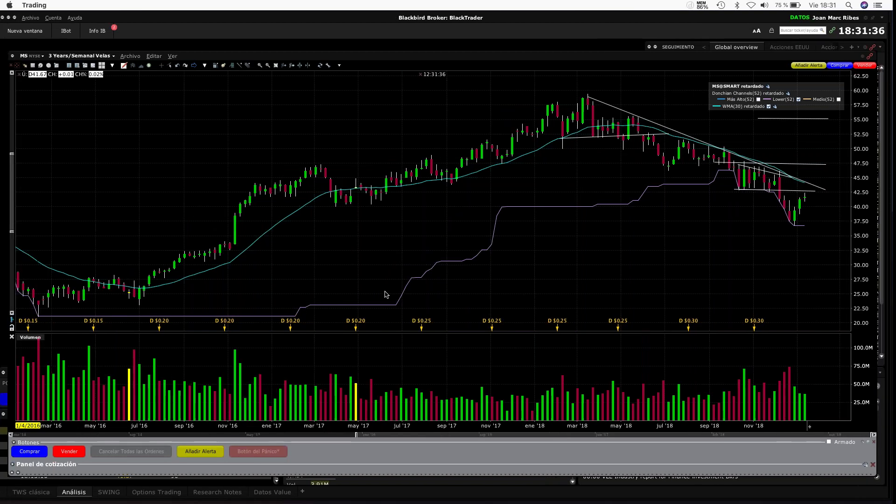
mouse_move(810, 197)
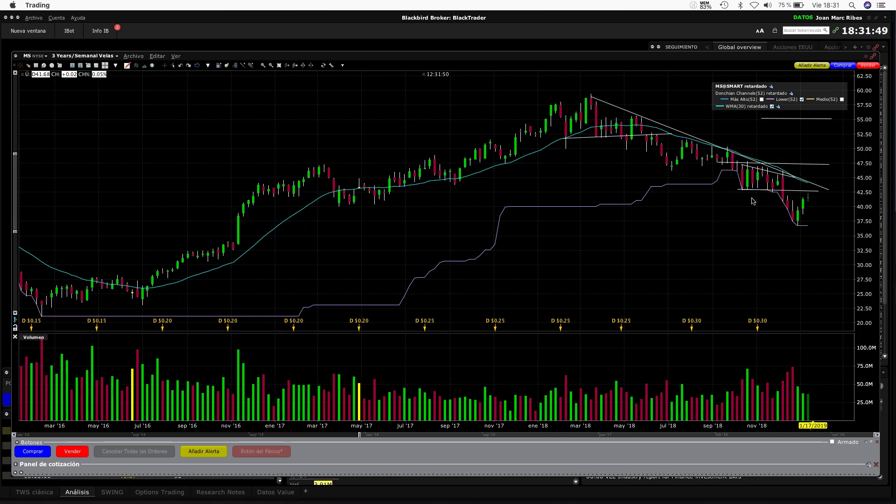
key(ctrl+Right)
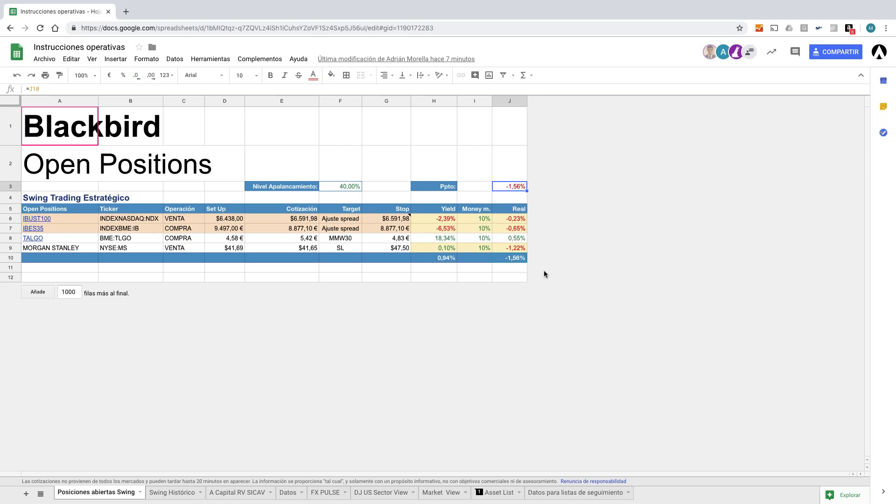
Return to the BlackTrader chart, extend the MS weekly view to 6 years and inspect the trend lines drawn from the 2018 peak
key(ctrl+Left)
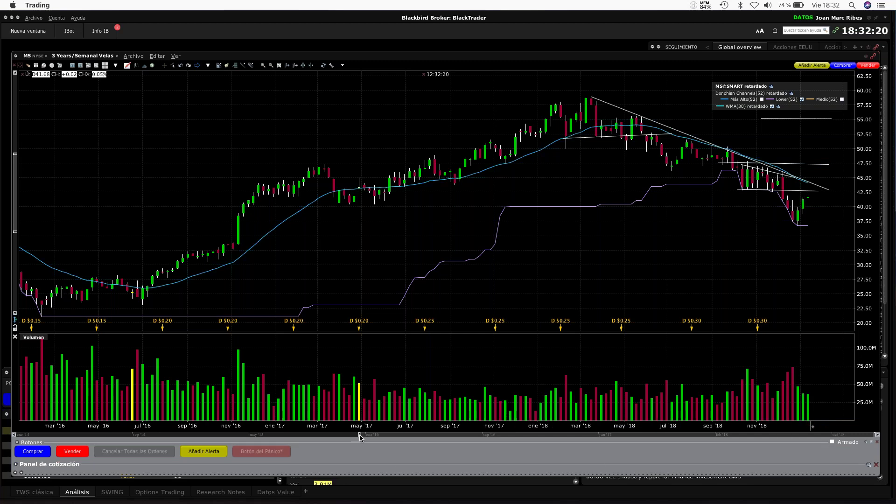
drag(359, 436, 72, 400)
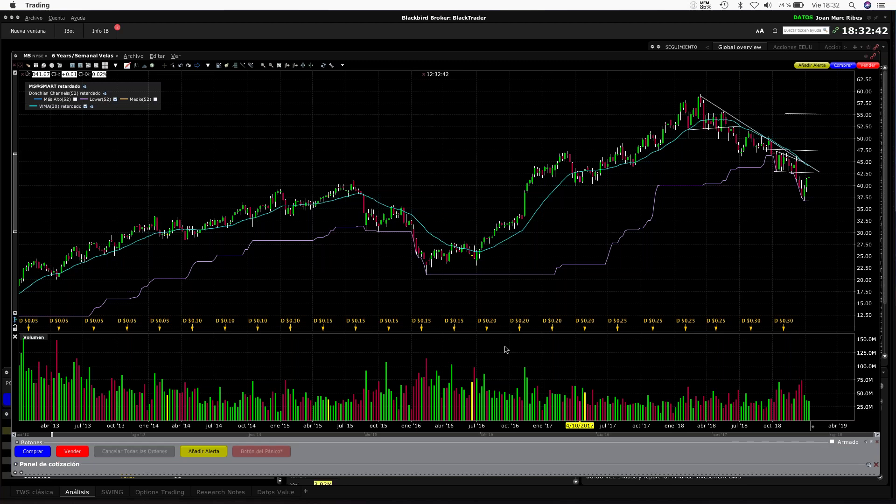
click(731, 118)
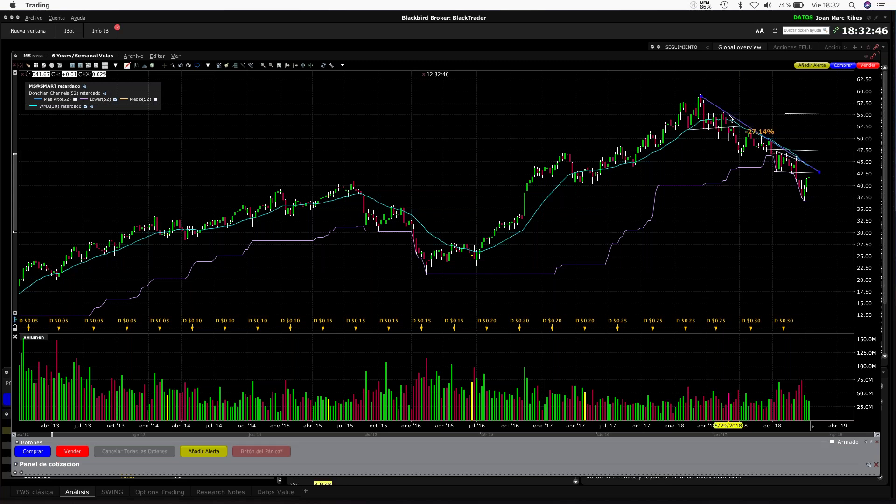
click(740, 128)
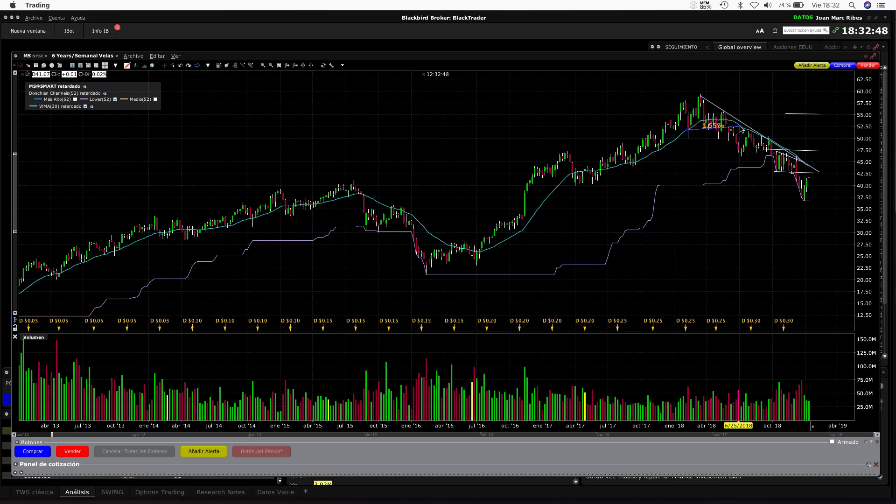
click(502, 241)
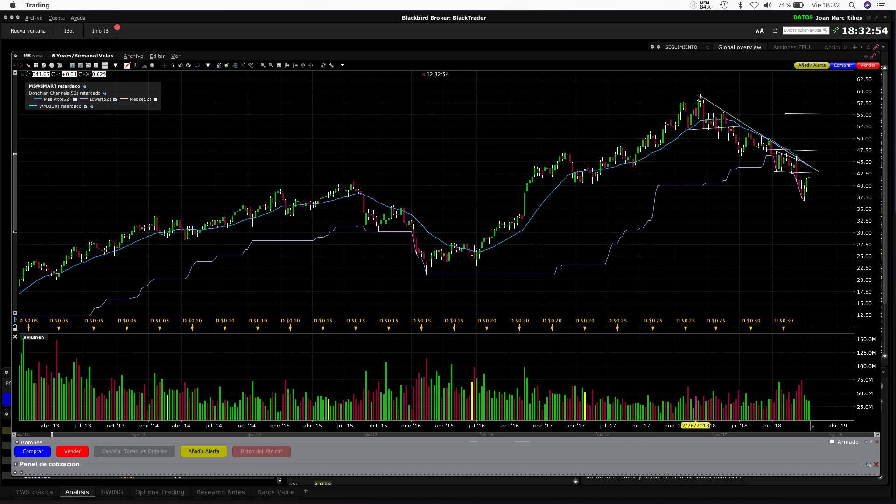
click(699, 97)
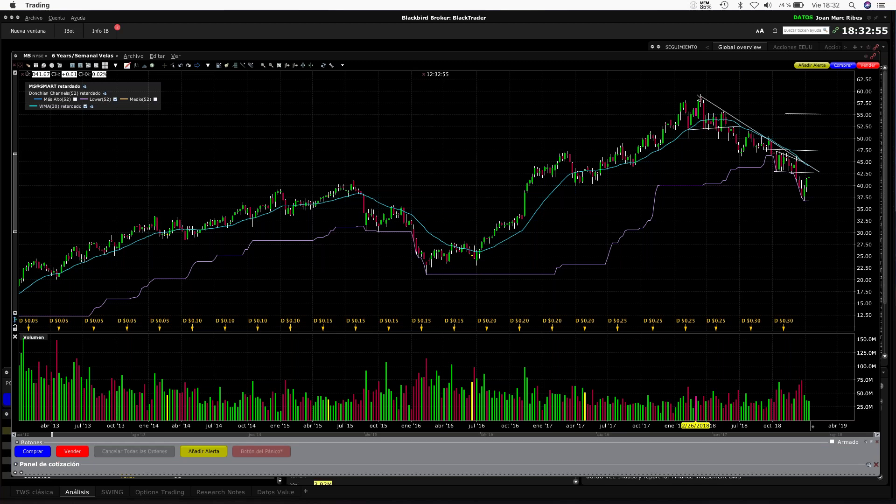
click(782, 112)
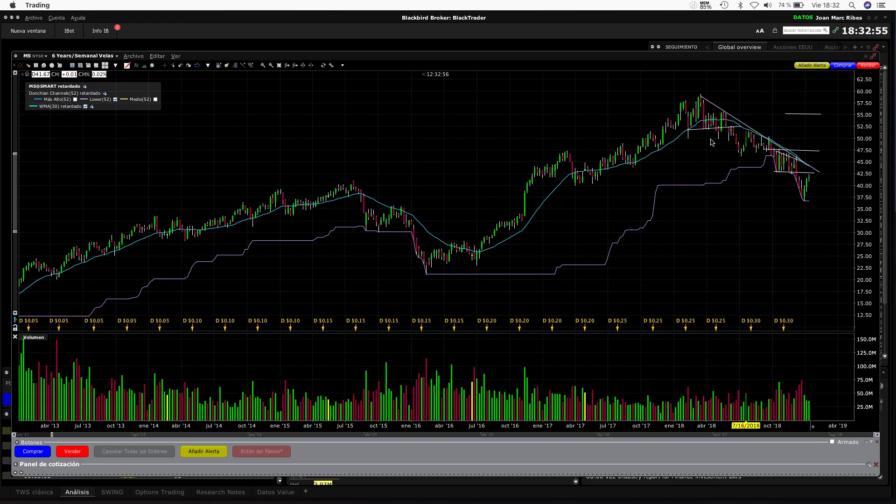
Load the GS stock from NYSE in the chart
click(41, 56)
text(GS)
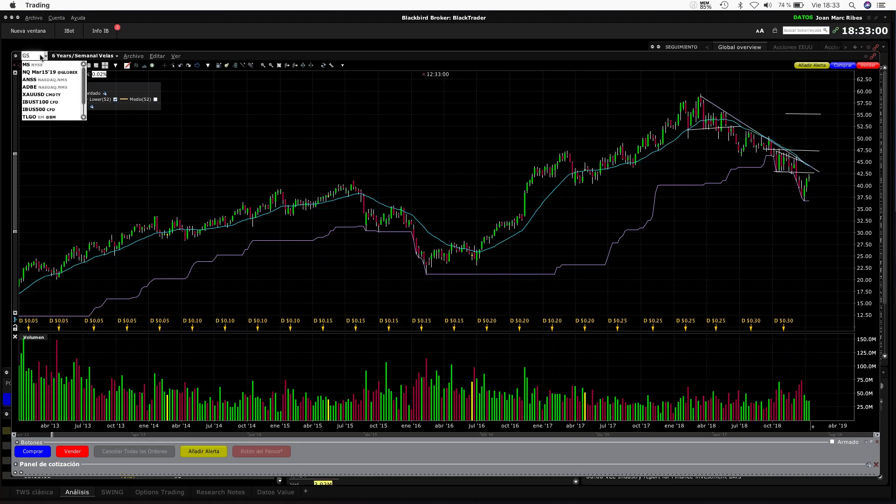
click(46, 71)
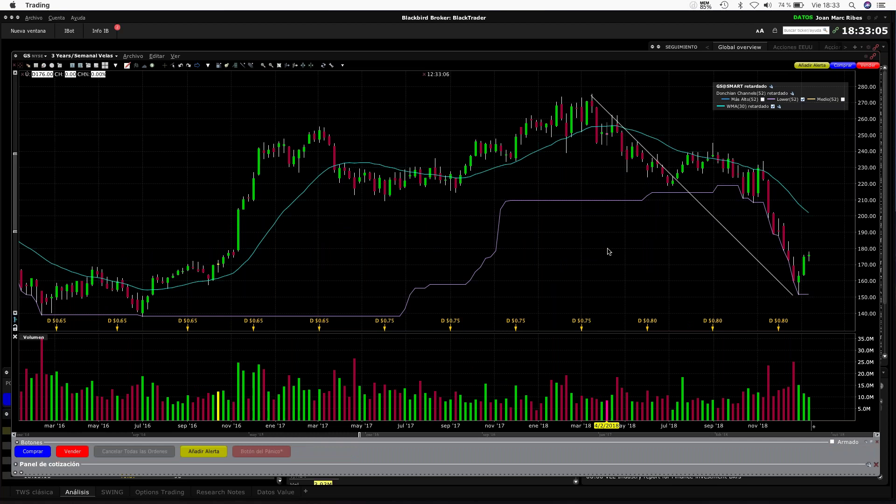
Load the Citigroup NYSE stock, ticker C, with SMART routing in the chart
click(35, 56)
text(C)
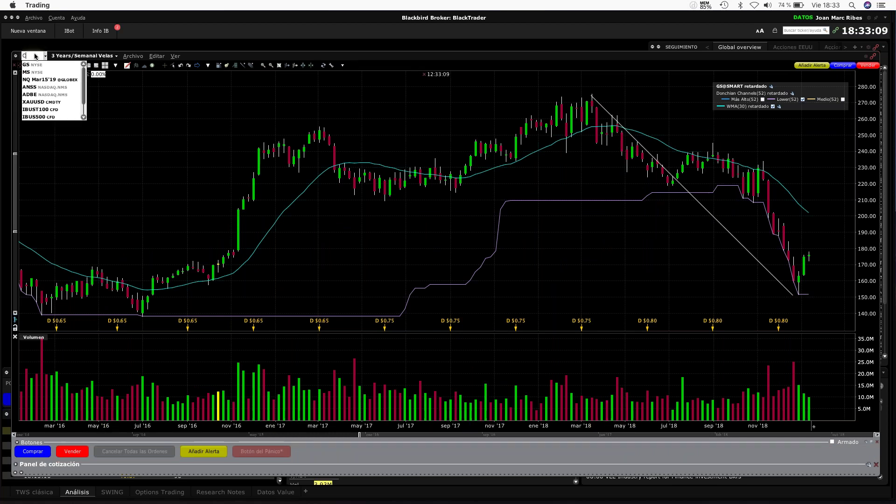
key(Return)
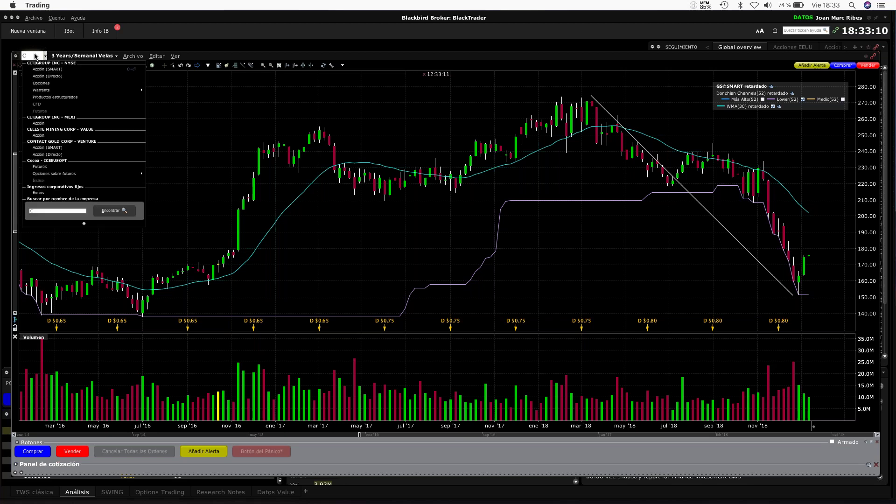
click(64, 68)
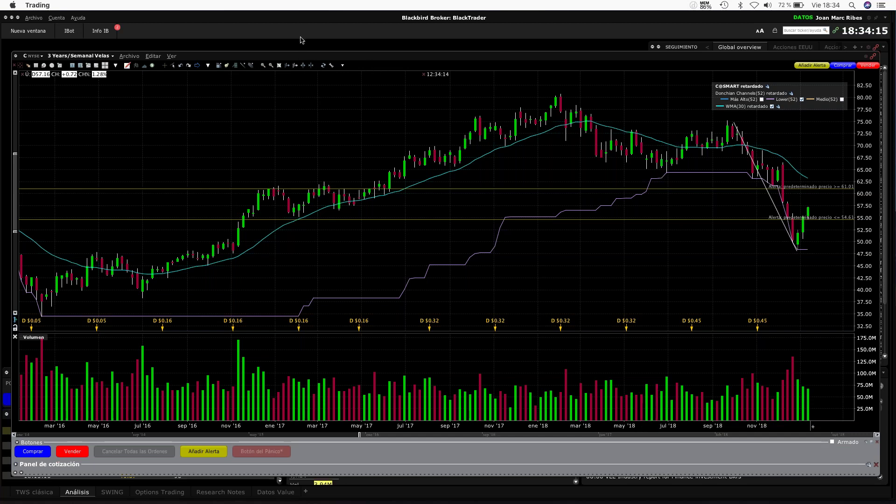
Load IBUST100 CFD, extend its weekly chart to 65 months, and restore the chart to its normal size in the workspace
click(41, 57)
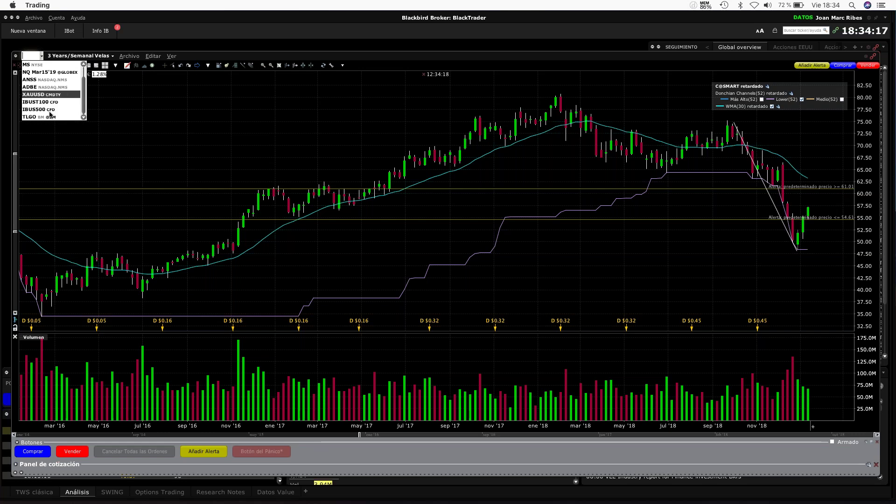
click(46, 102)
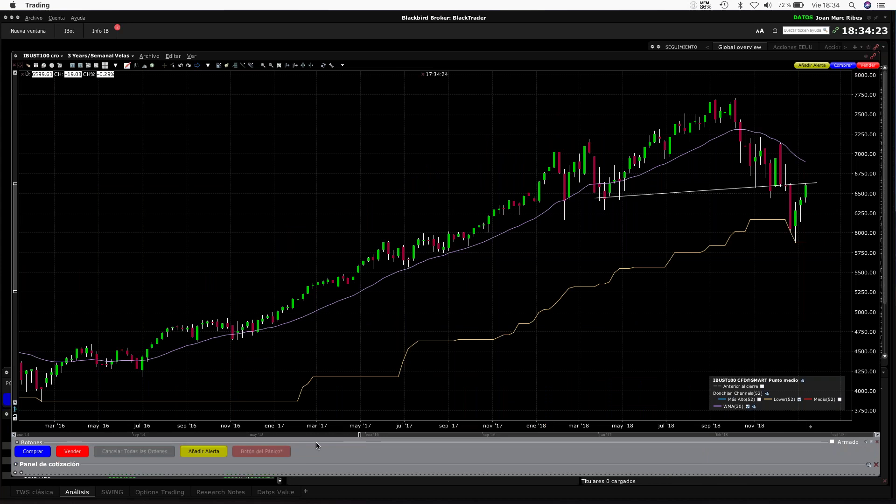
drag(359, 434, 23, 431)
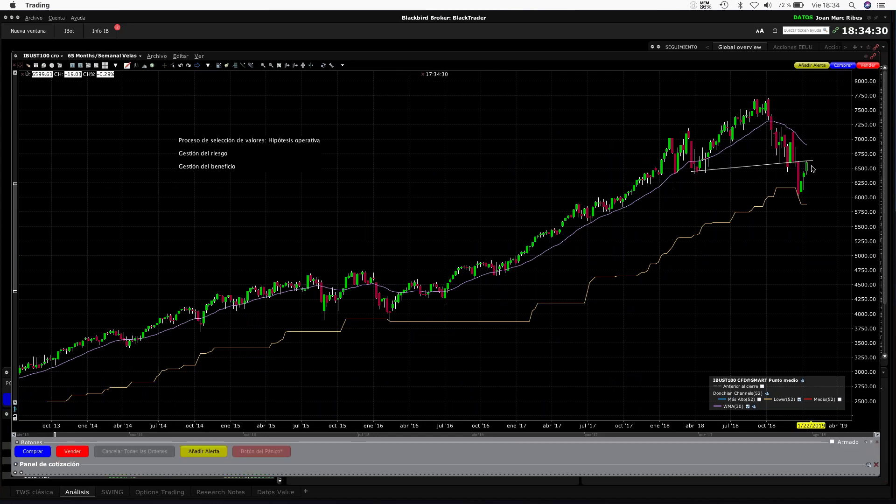
double_click(592, 61)
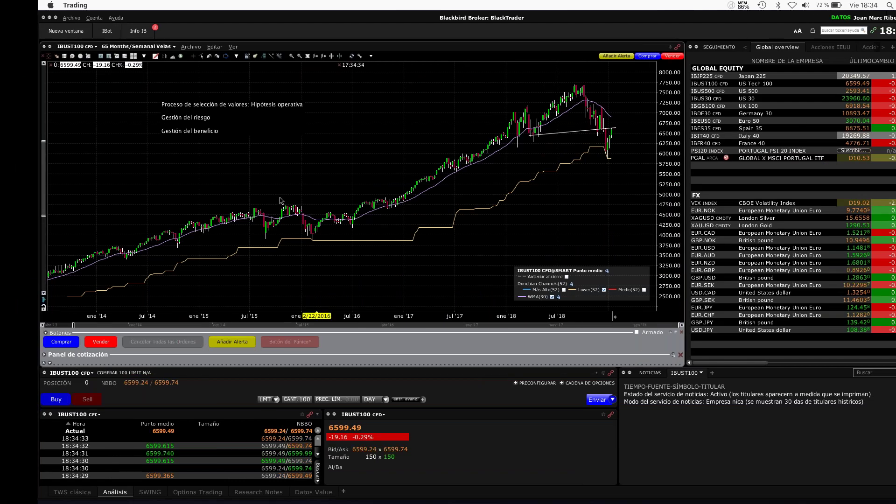
Switch to the four-chart Gráficos window and remove all trend lines from the IBUS500, IBES35 and IBUST100 charts
key(super+grave)
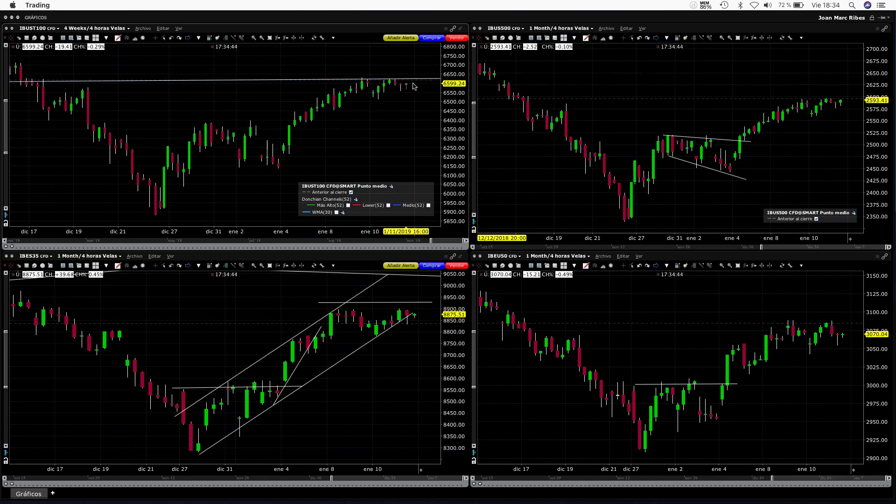
right_click(668, 102)
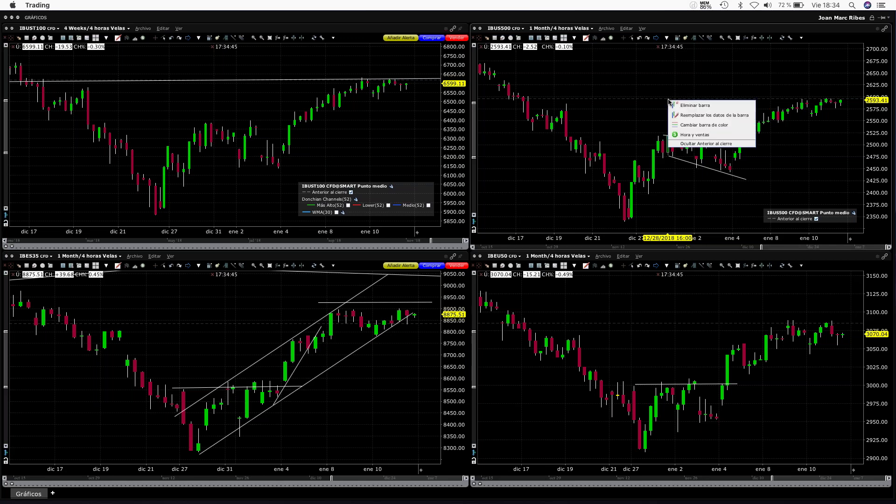
right_click(640, 98)
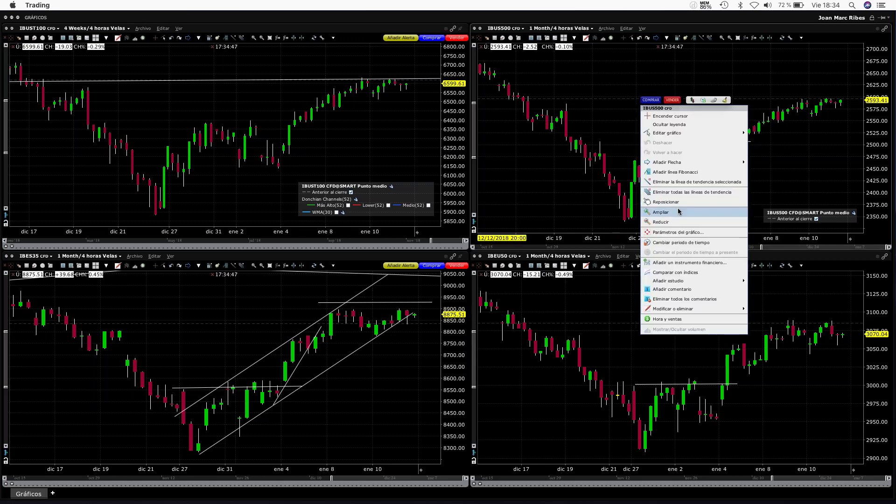
click(677, 211)
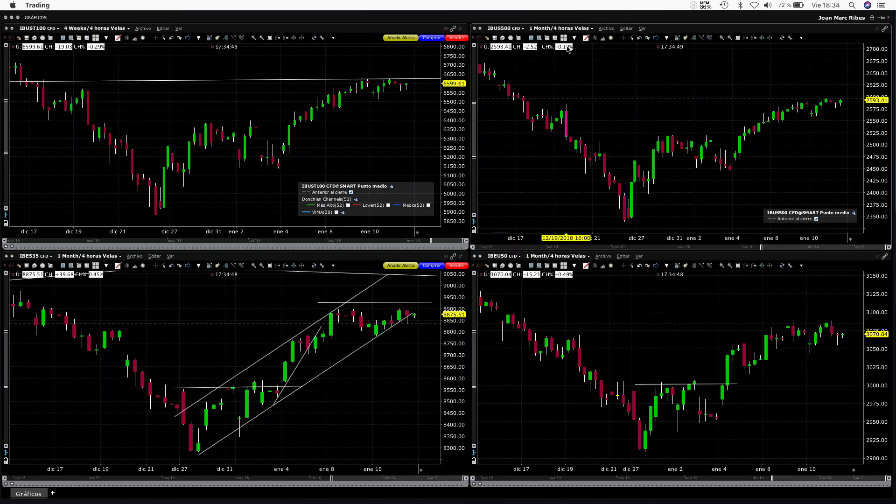
right_click(245, 308)
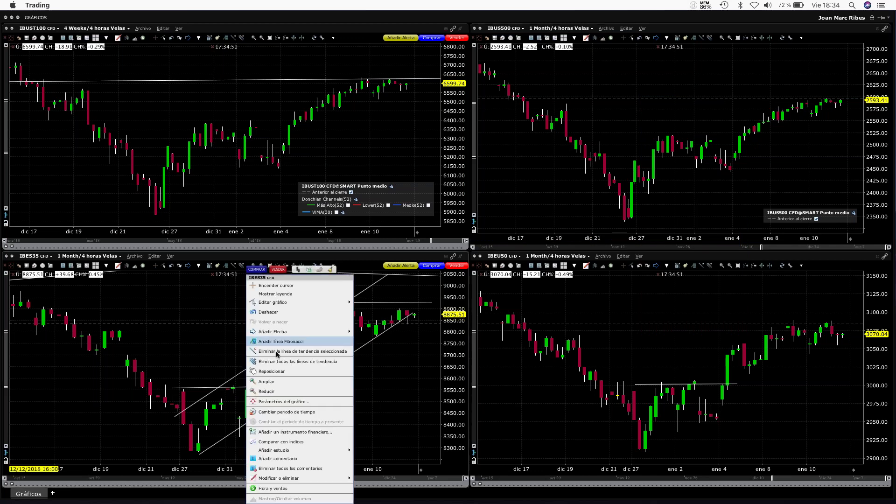
click(277, 361)
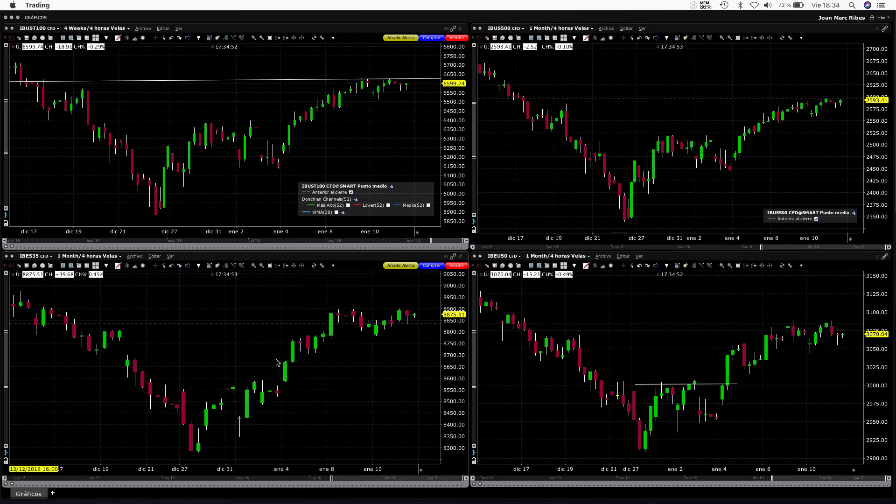
right_click(211, 107)
click(264, 191)
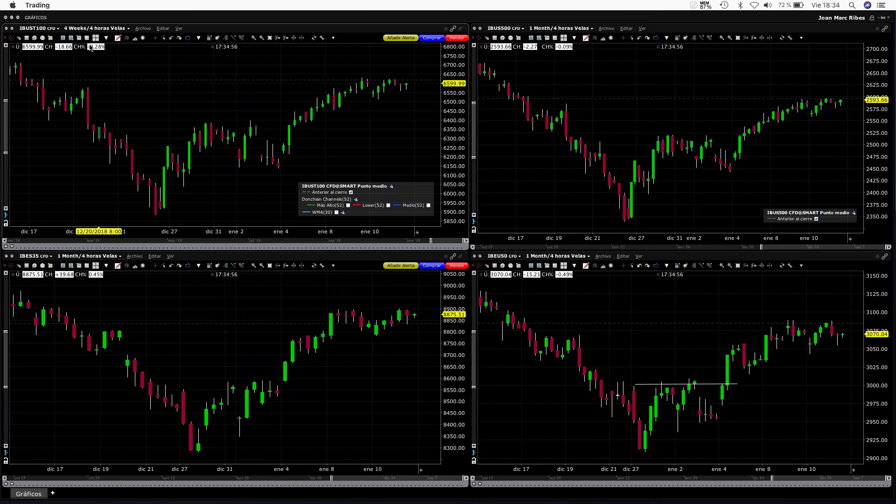
Set the IBUST100 chart to a 6 Months period with daily candles
click(125, 28)
mouse_move(99, 185)
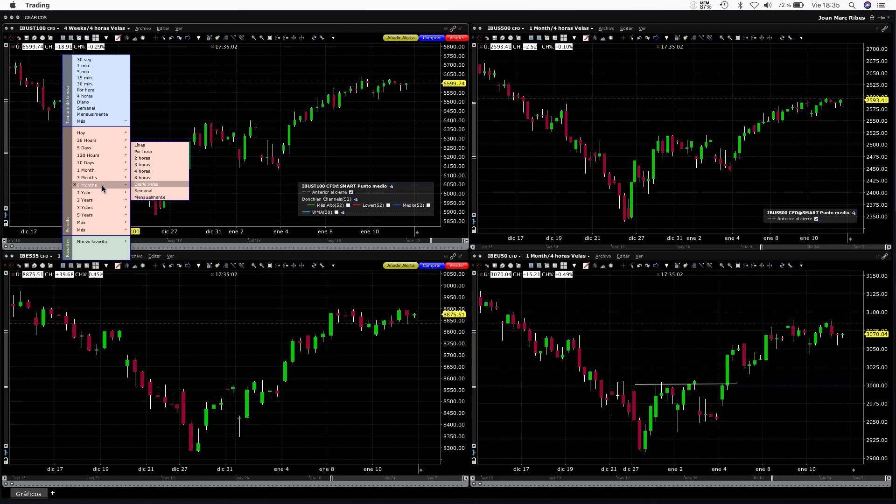
click(137, 187)
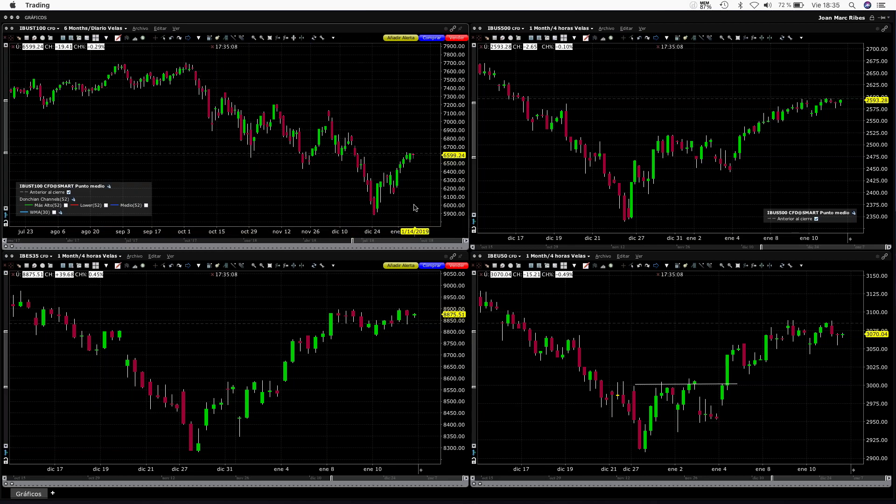
Draw a horizontal line at about 6630, a descending line across the October–December highs, and lines along December's fall and rebound on IBUST100
drag(250, 157, 426, 153)
drag(225, 93, 421, 130)
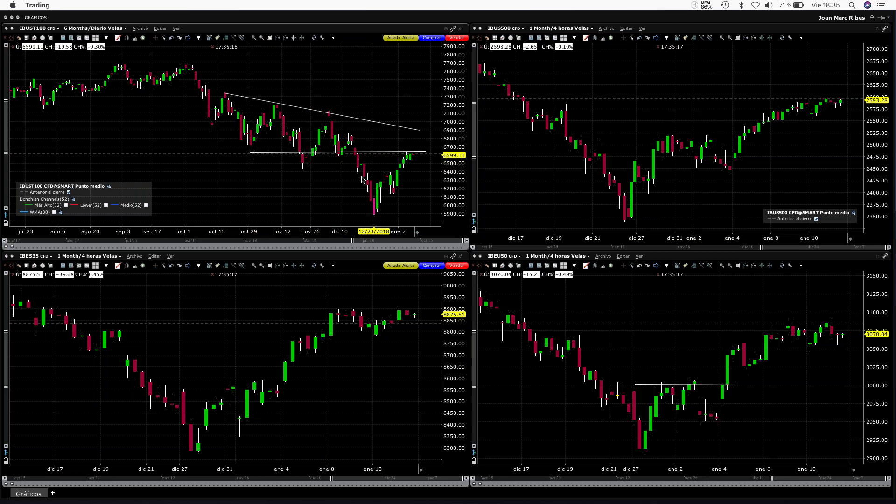
drag(328, 108, 437, 139)
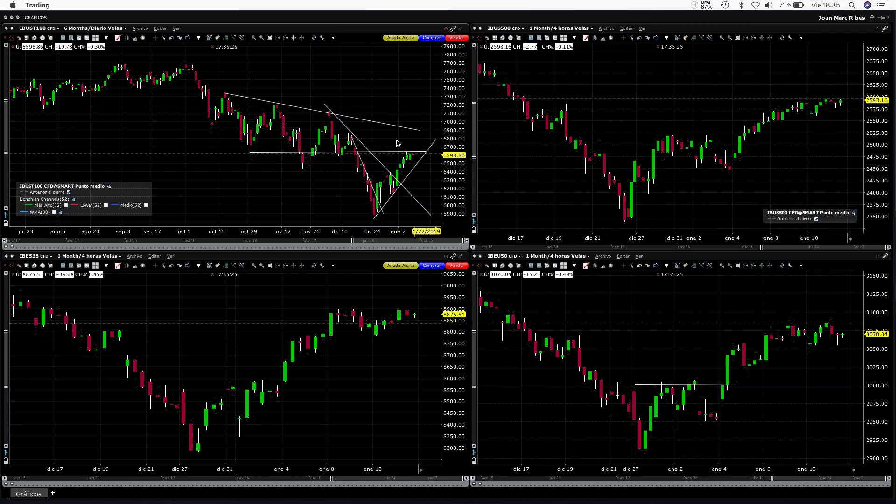
Move the two steep December downtrend lines into empty chart space, and draw a steep rising line from the December low and move it aside too
click(364, 164)
drag(364, 164, 240, 201)
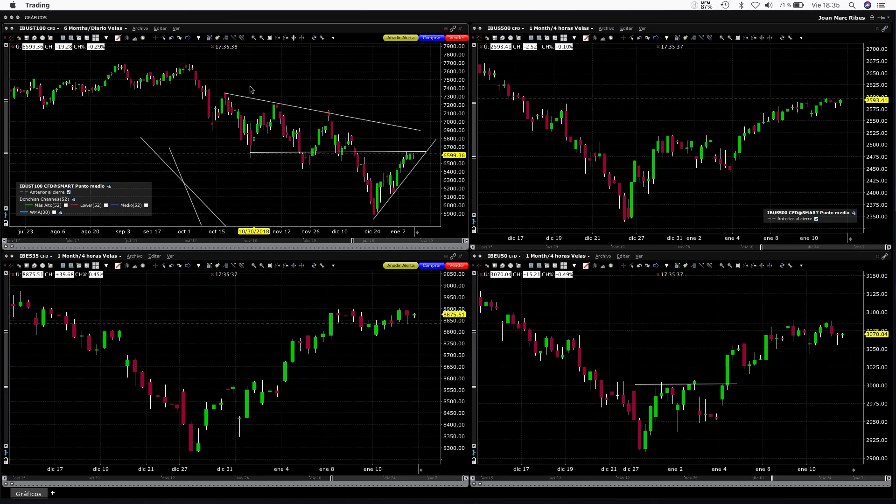
click(377, 220)
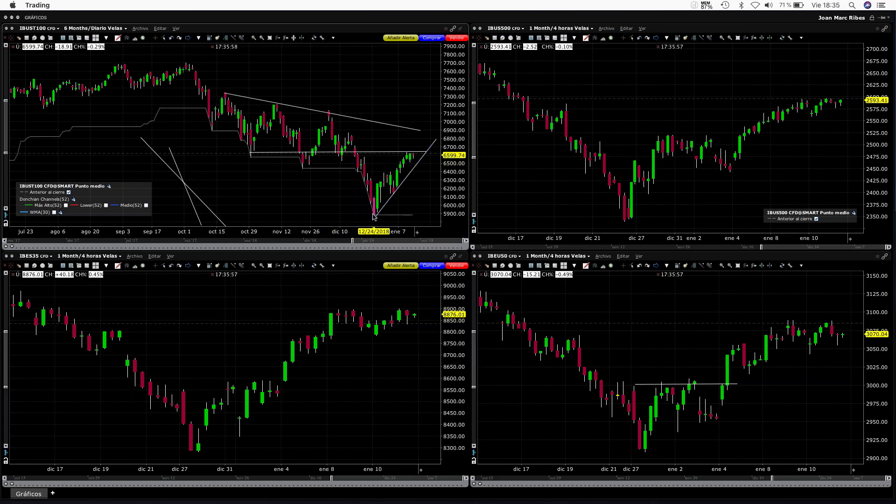
drag(374, 215, 398, 136)
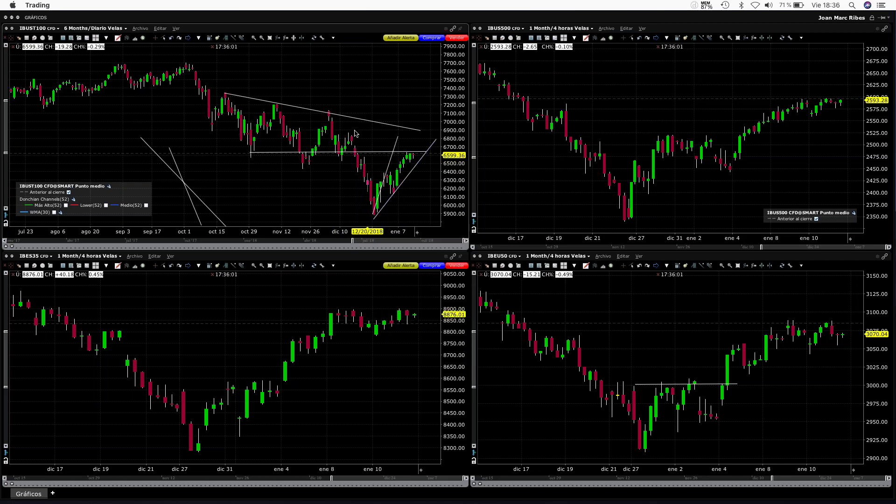
click(395, 146)
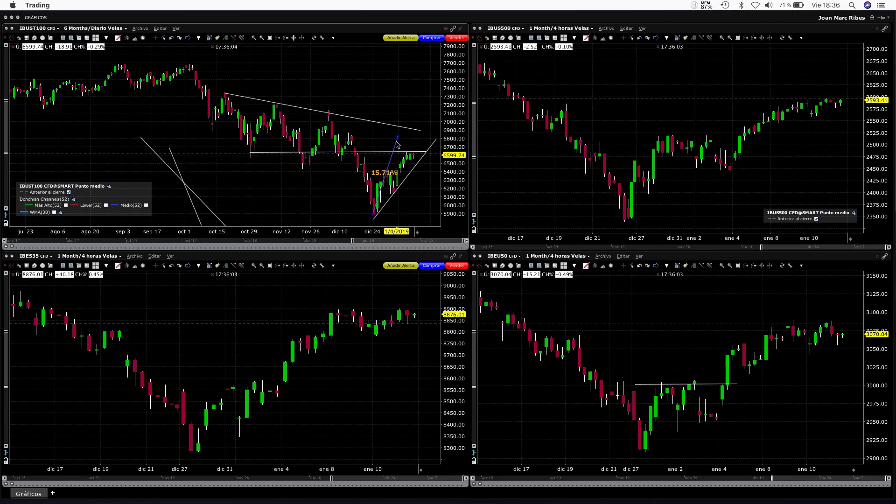
drag(396, 146, 269, 146)
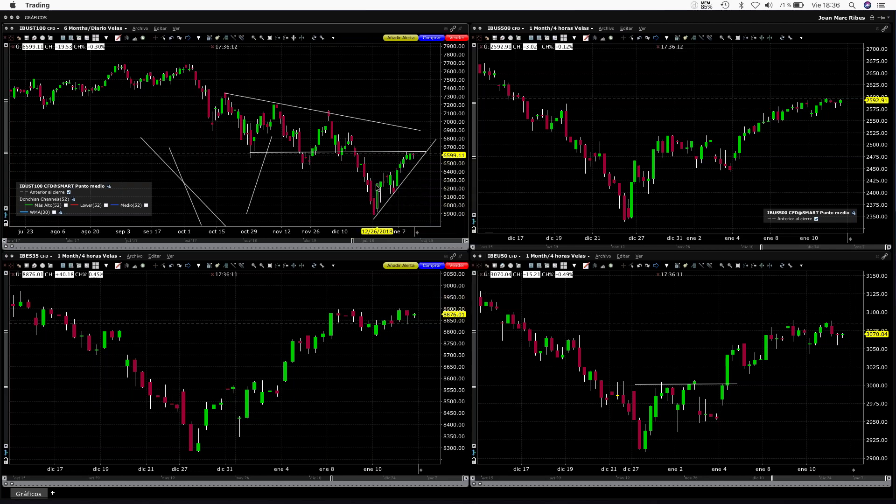
Draw a rising line over the rebound highs, and create a parallel of the lower rebound trend line along the upper side of the rally
drag(377, 188, 431, 136)
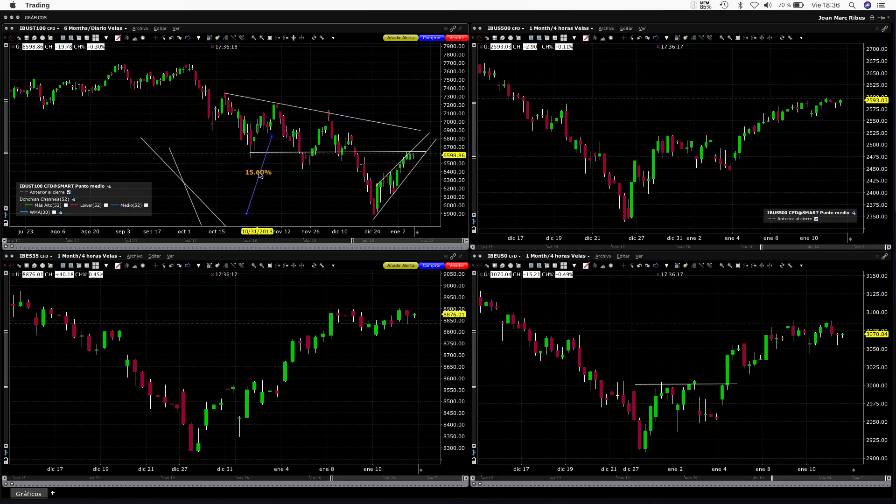
drag(260, 174, 127, 145)
drag(373, 219, 435, 139)
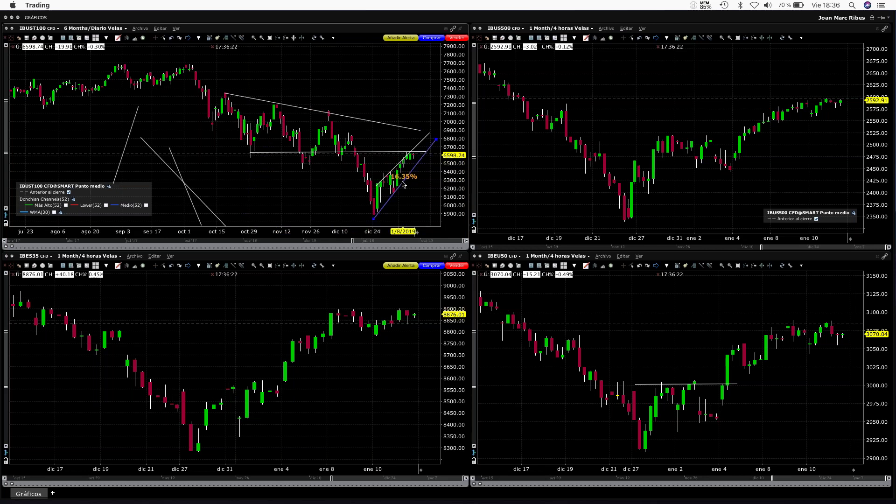
right_click(403, 183)
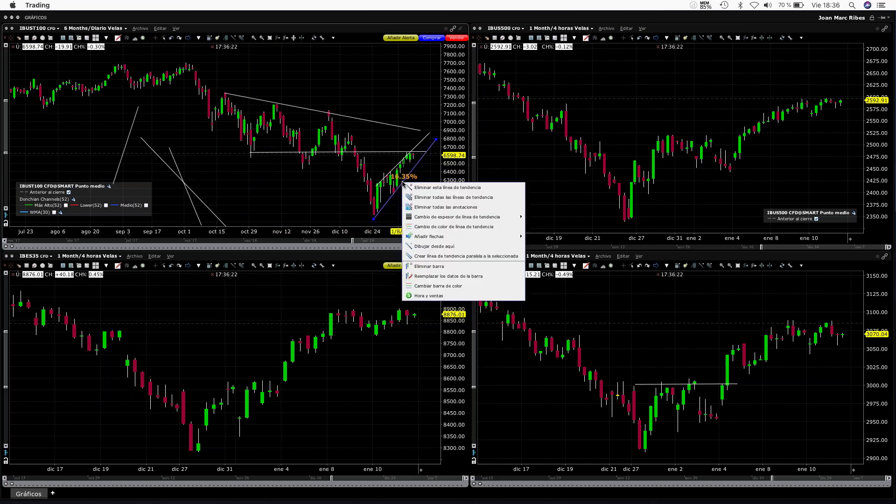
click(442, 251)
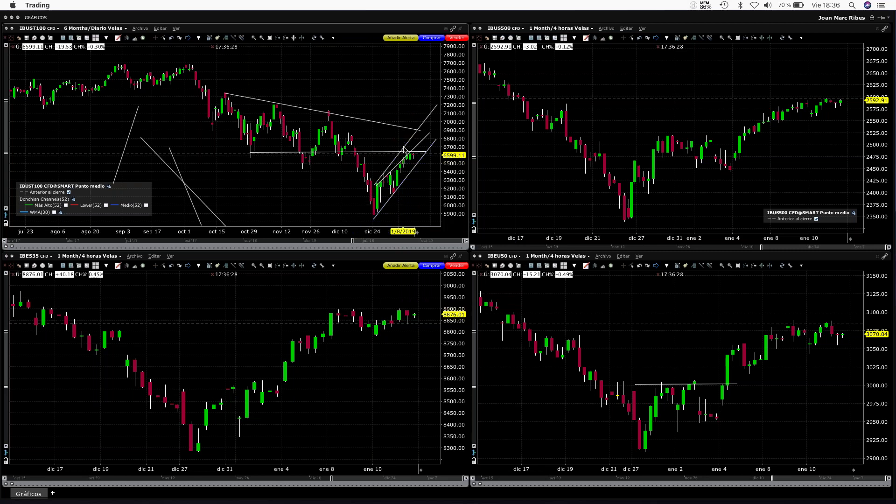
click(412, 138)
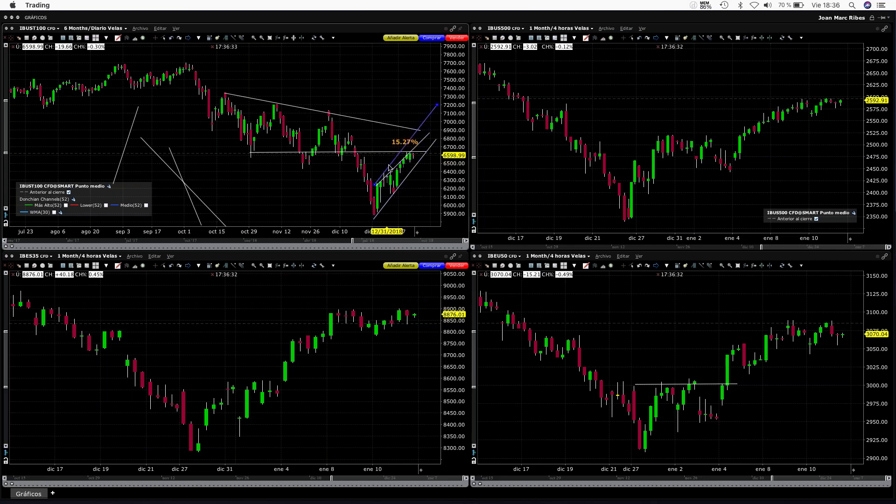
Compare the rebound's rising trend lines and draw a horizontal line at the December low, at about 5900
click(408, 154)
click(378, 214)
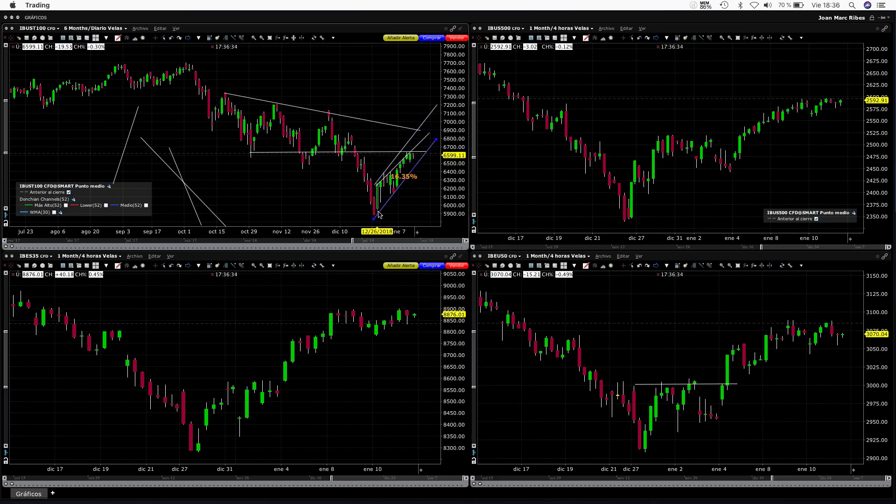
click(381, 181)
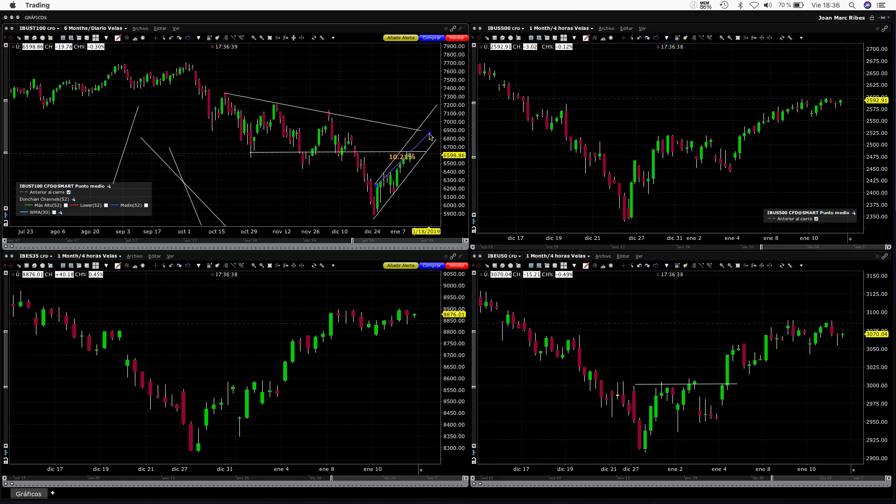
click(405, 169)
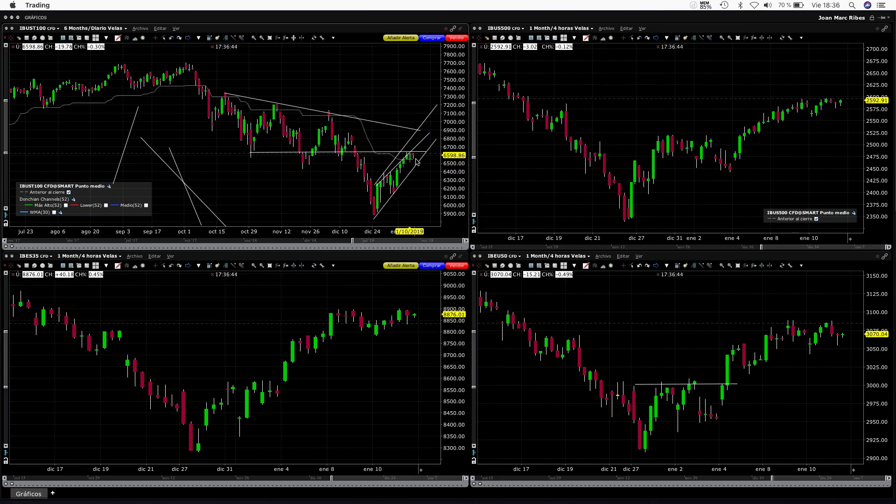
drag(364, 215, 437, 216)
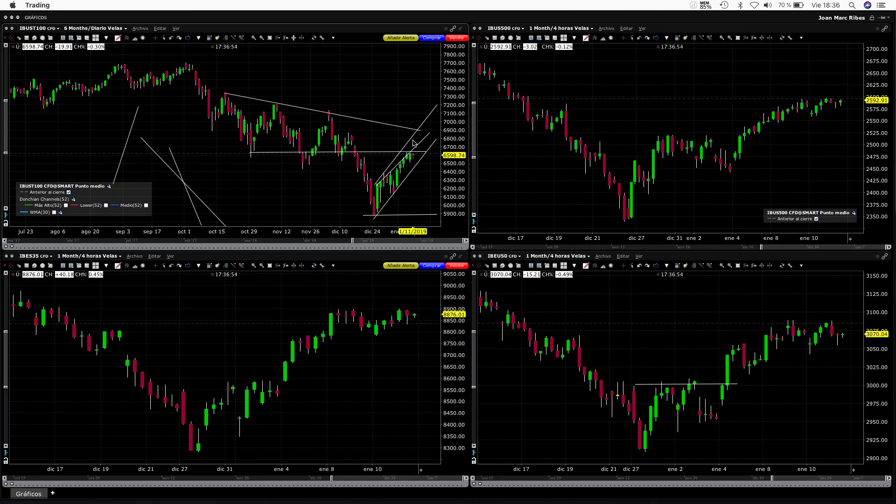
Mark the late-October to November rebound with two rising lines for comparison, and remove all trend lines from the IBUST100 chart
click(349, 152)
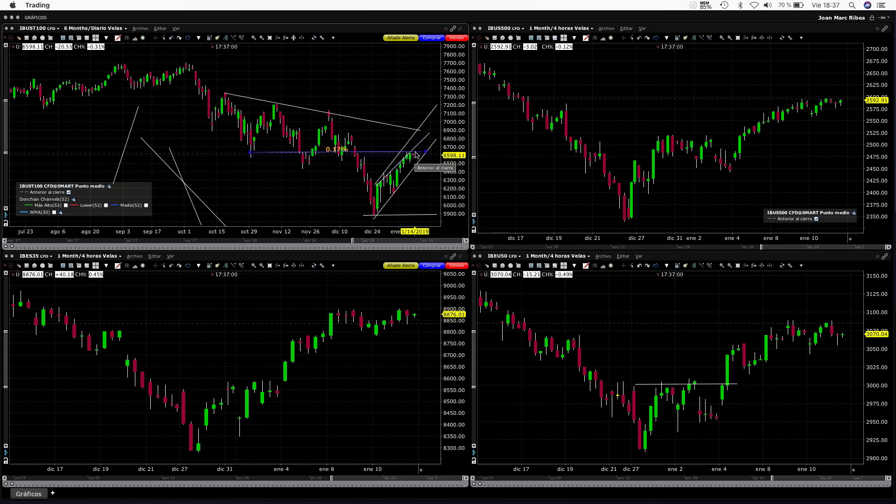
click(394, 163)
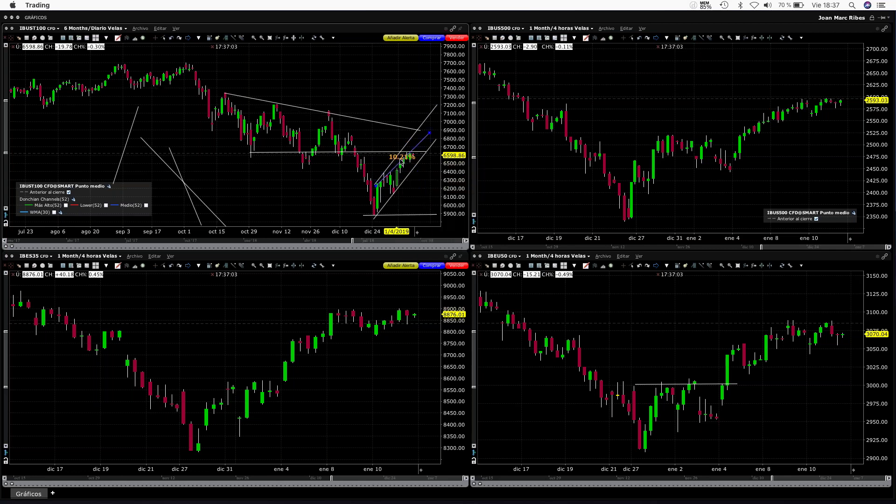
click(407, 163)
click(419, 143)
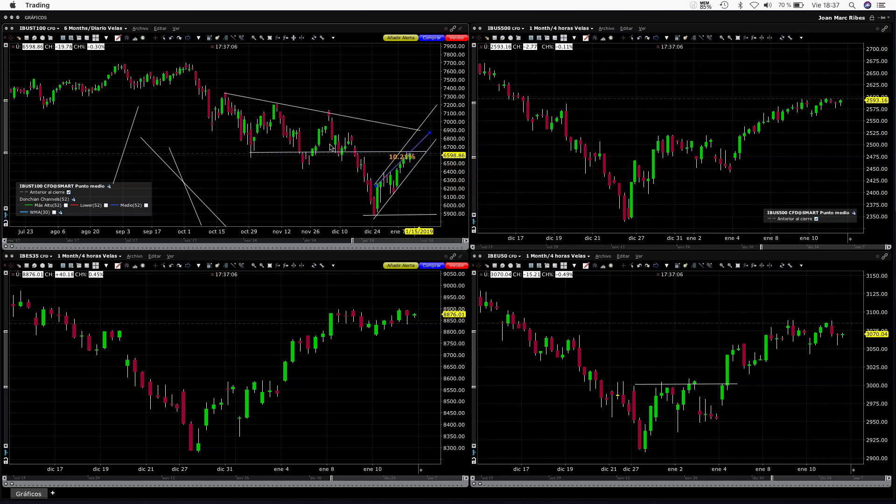
drag(251, 151, 302, 89)
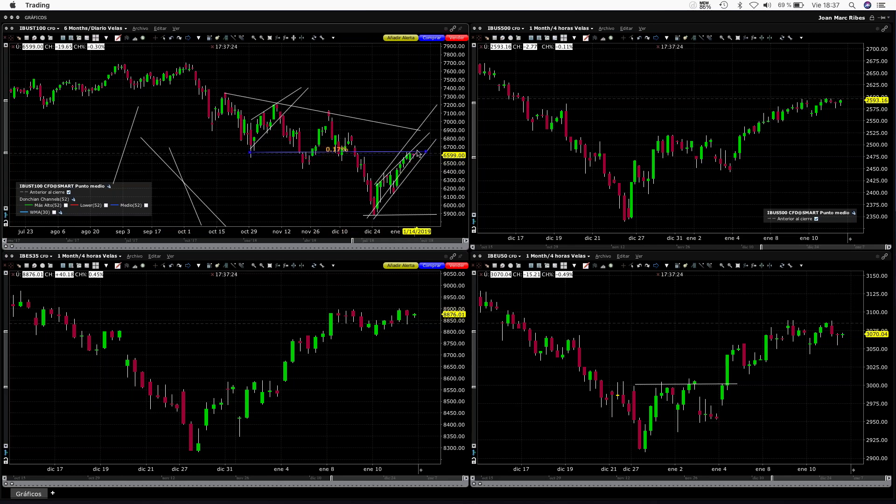
right_click(373, 101)
click(420, 185)
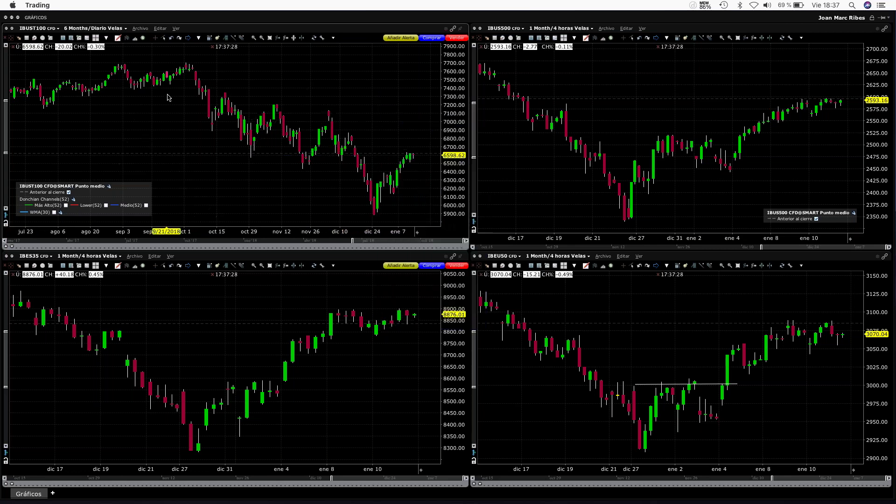
Switch the IBUST100 chart to 3 Months with 4-hour candles and narrow the visible range to 17 days
click(96, 29)
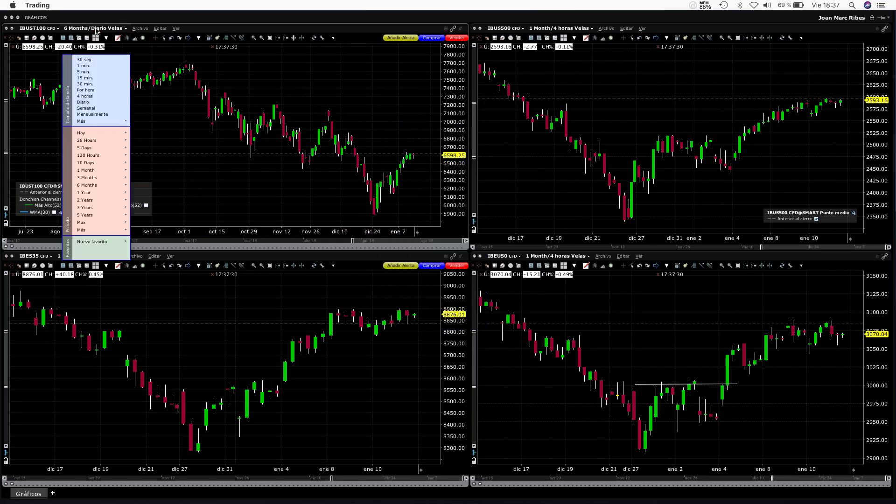
mouse_move(98, 172)
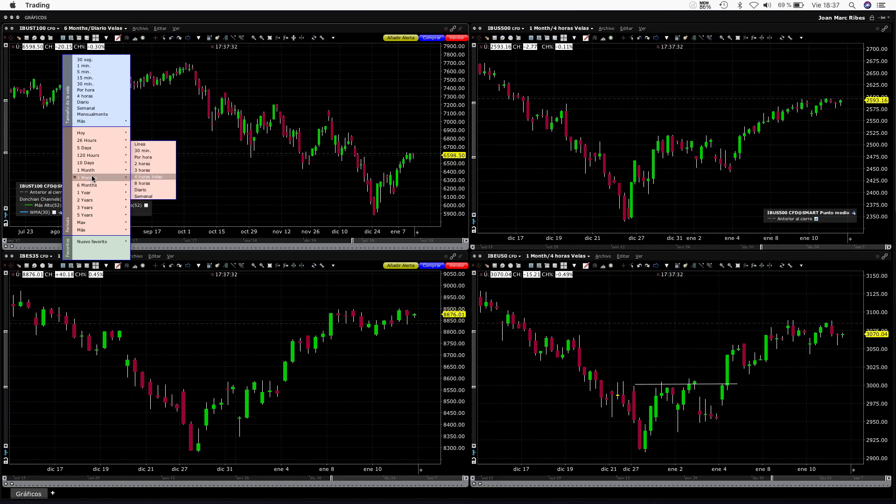
click(143, 177)
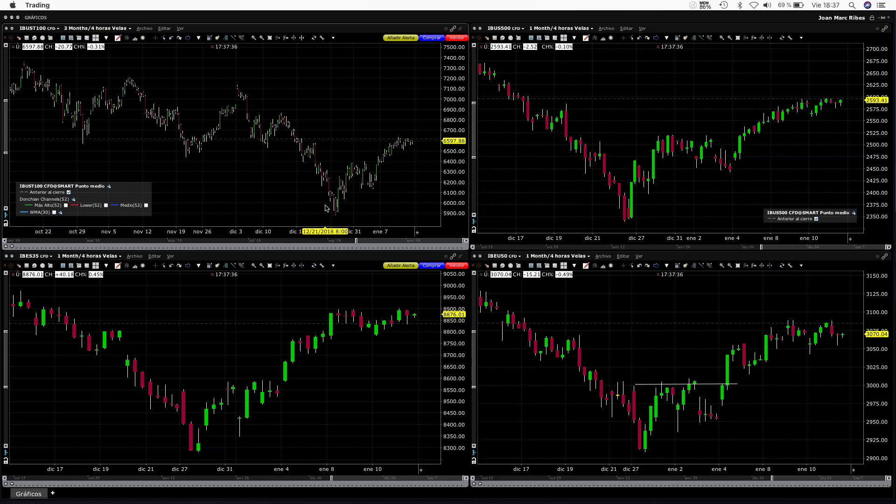
drag(356, 241, 434, 239)
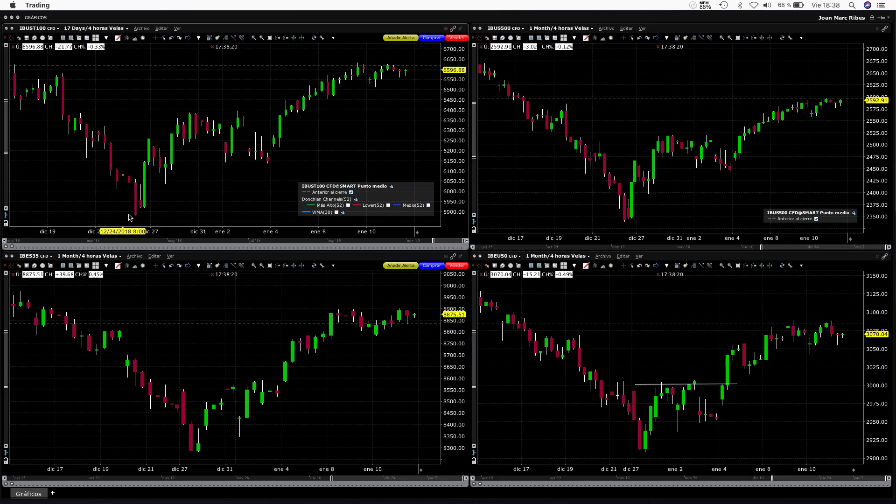
Draw a rising trend line under the late-December and early-January lows, and place a parallel line above the highs to form a channel
drag(136, 217, 434, 95)
right_click(395, 114)
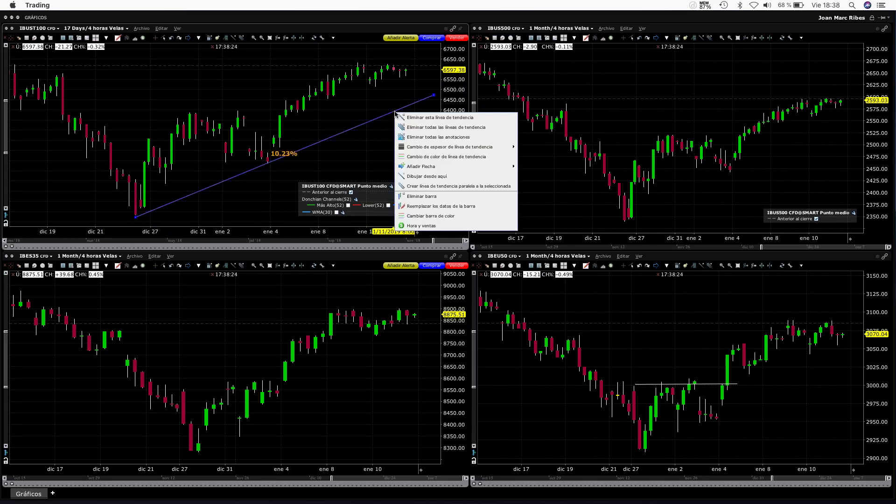
click(443, 183)
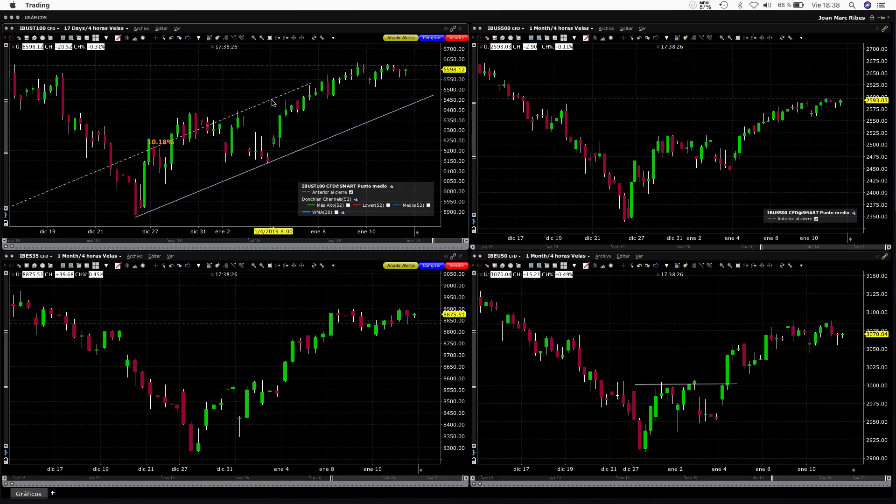
click(363, 45)
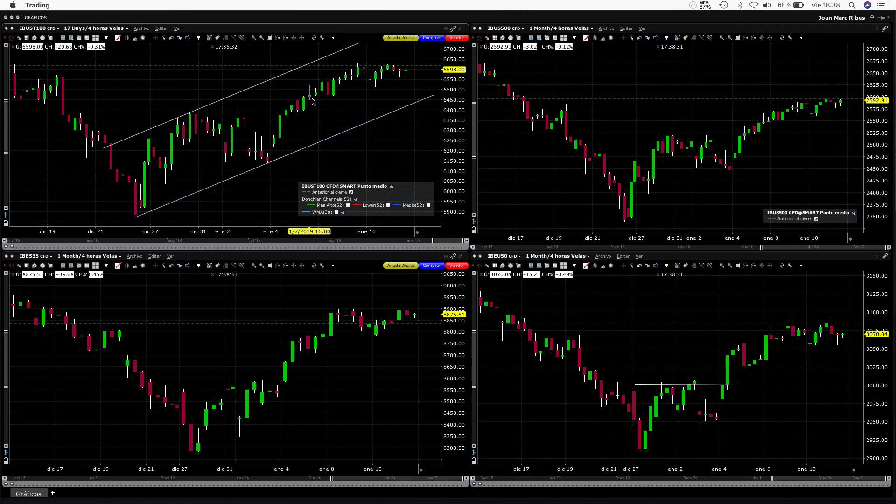
Draw a horizontal resistance at about 6620 over the January highs, and a steep rising trend line from the low around 4 January
click(347, 67)
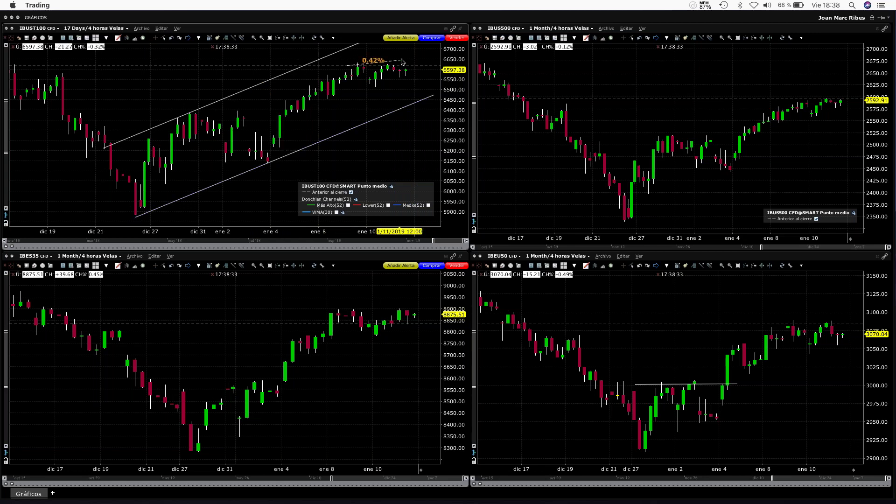
click(431, 66)
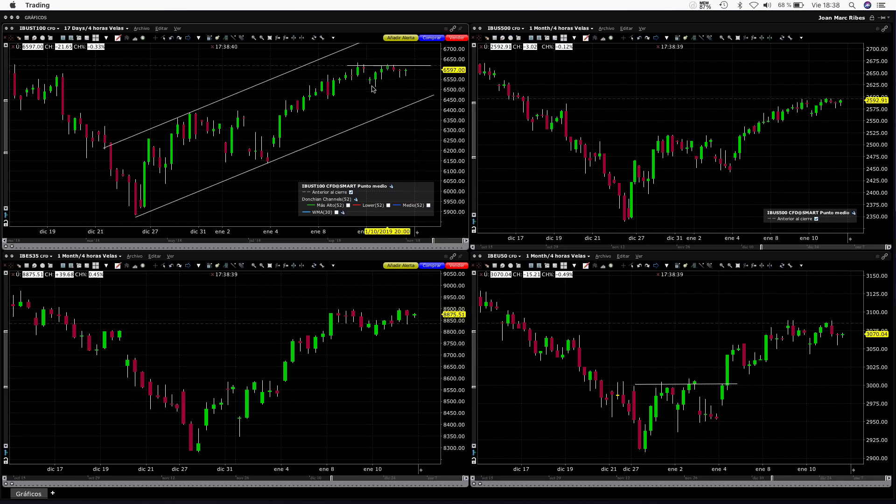
click(405, 58)
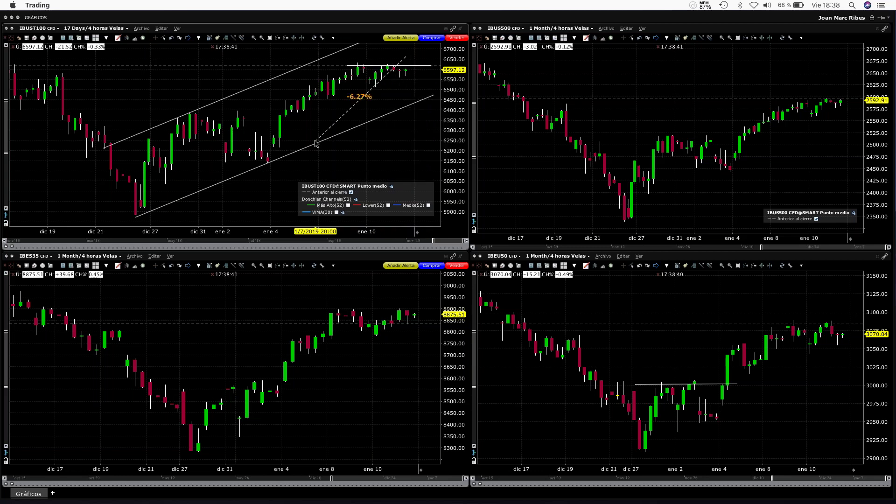
click(266, 166)
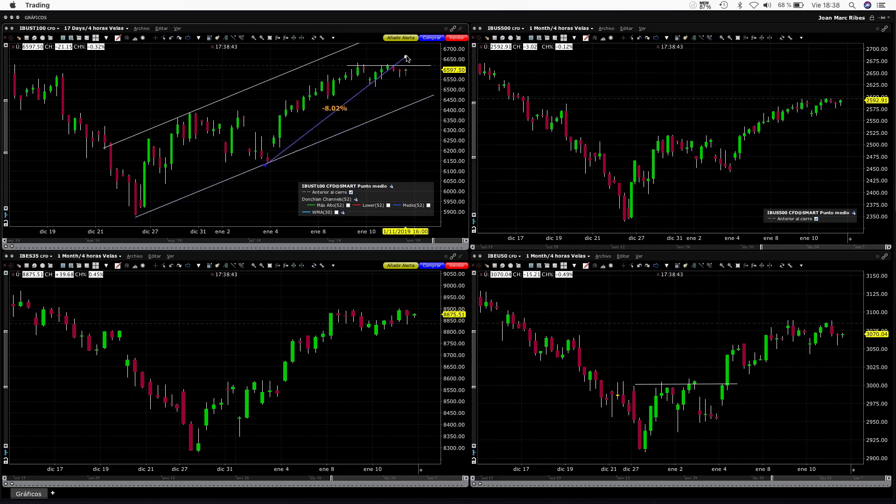
click(362, 69)
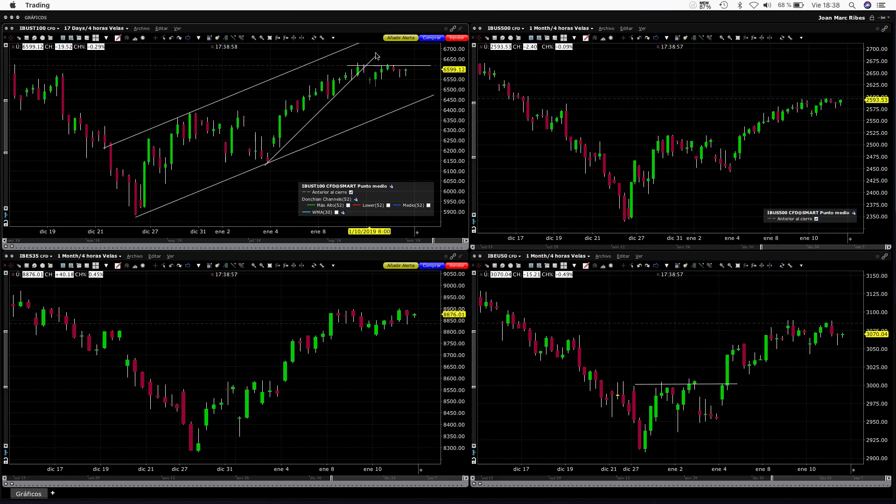
On IBUST100, connect the late-December and January highs with a rising line, and draw a short support at about 6540 with a steep falling projection
drag(398, 55, 196, 116)
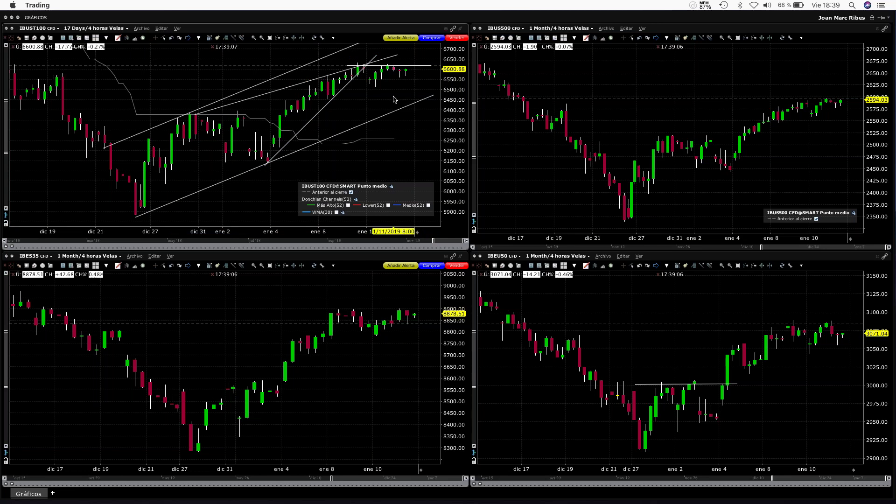
mouse_move(387, 75)
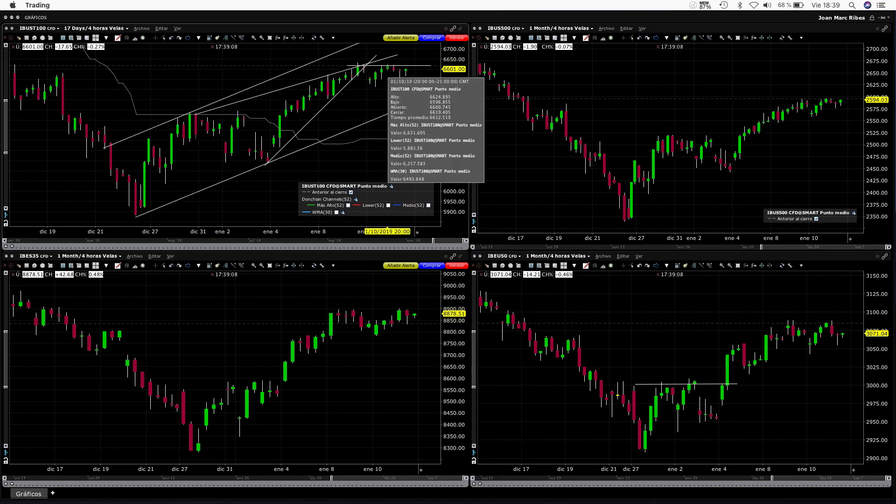
drag(370, 81, 429, 135)
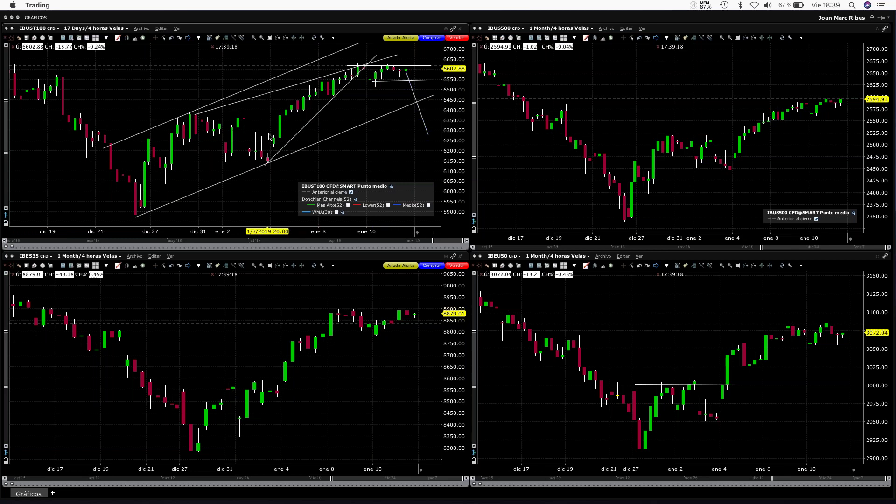
click(346, 86)
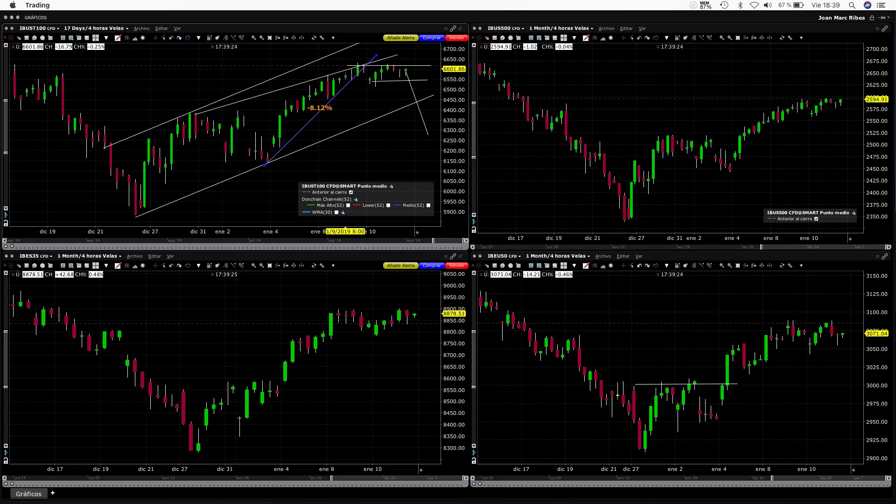
key(Escape)
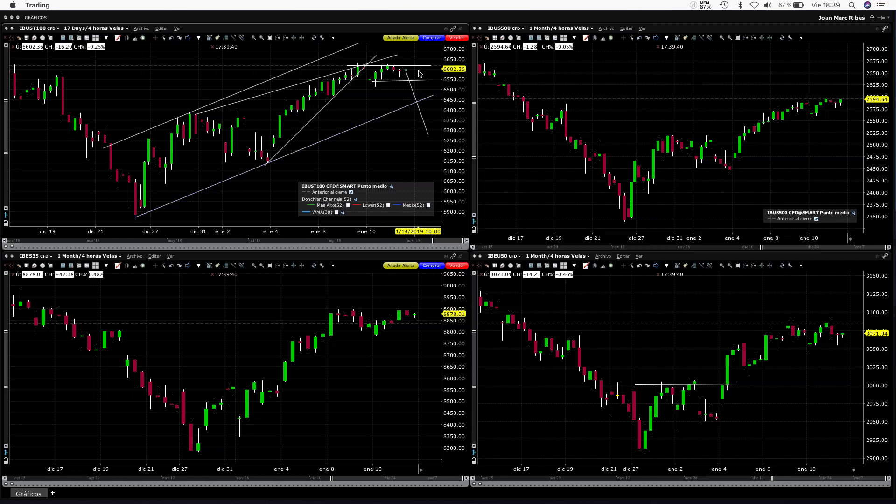
Mark the IBUST100 downside target with a short vertical line from the current price and a horizontal line at about 6420
mouse_move(419, 72)
mouse_down()
mouse_move(412, 106)
mouse_move(370, 107)
mouse_up()
click(414, 67)
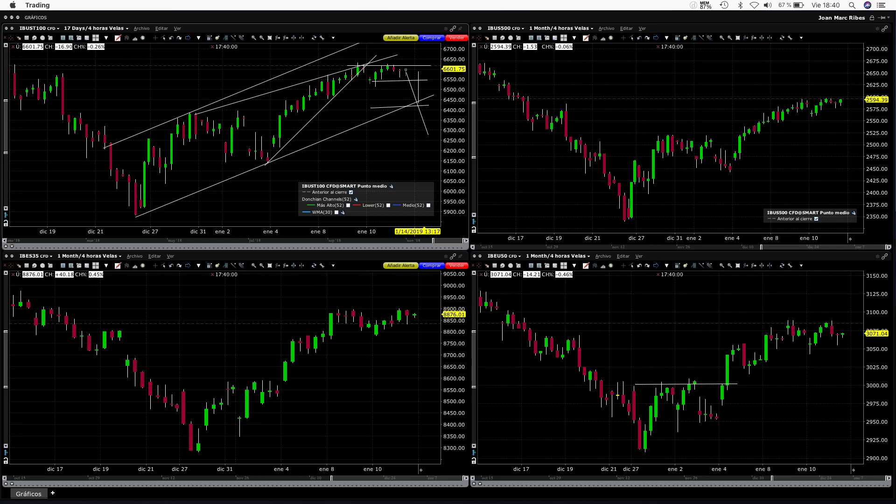
click(425, 106)
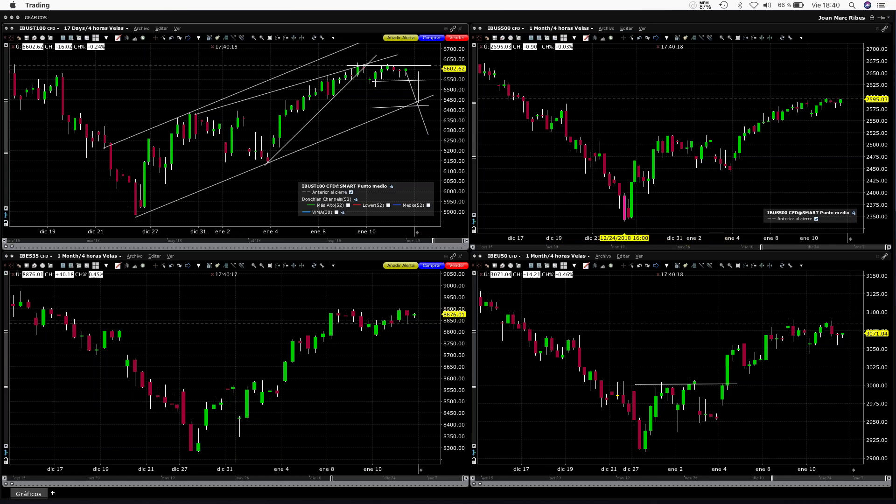
On IBUS500, draw a rising trend line under the late-December and early-January lows, plus a short support at about 2555 with a falling projection
drag(624, 220, 842, 101)
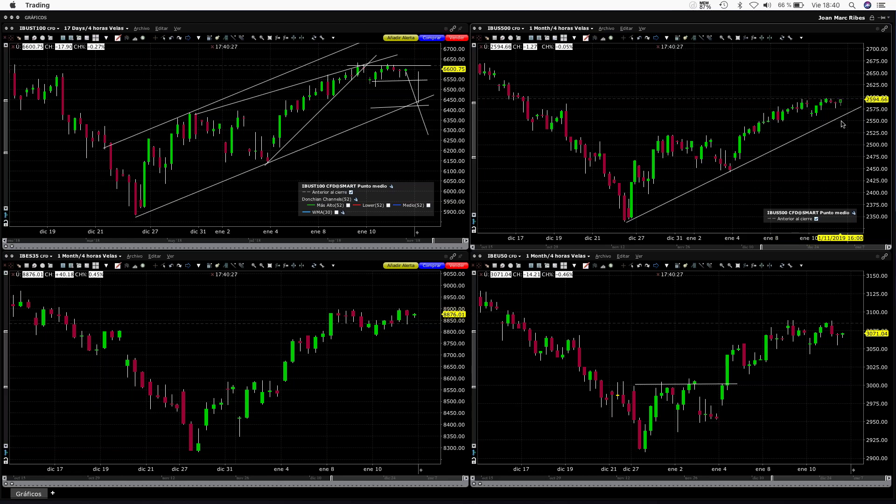
drag(805, 118, 858, 118)
click(821, 118)
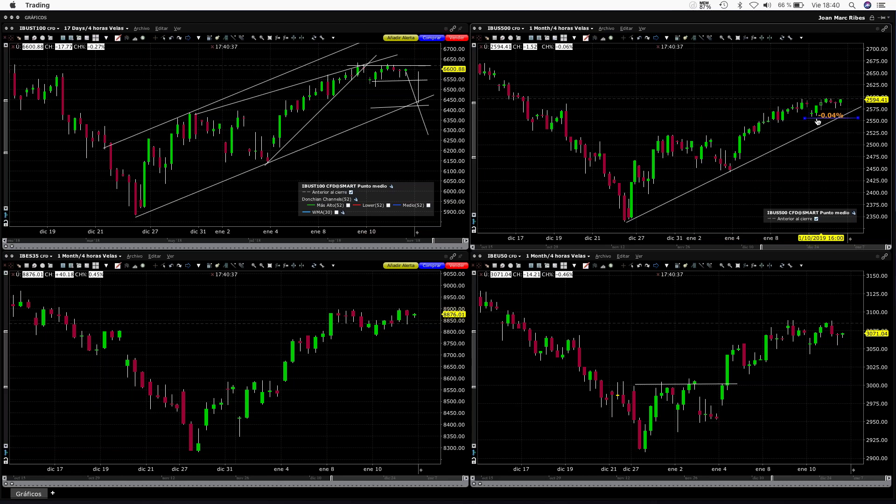
click(383, 82)
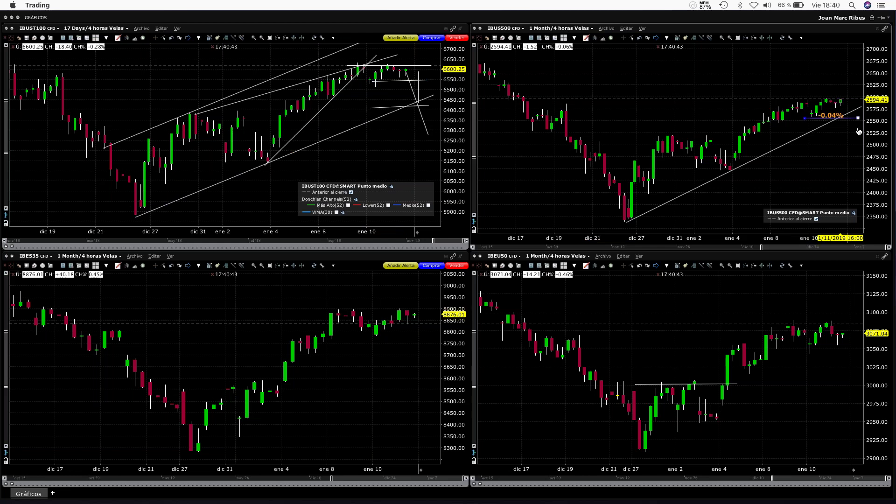
drag(846, 125, 853, 153)
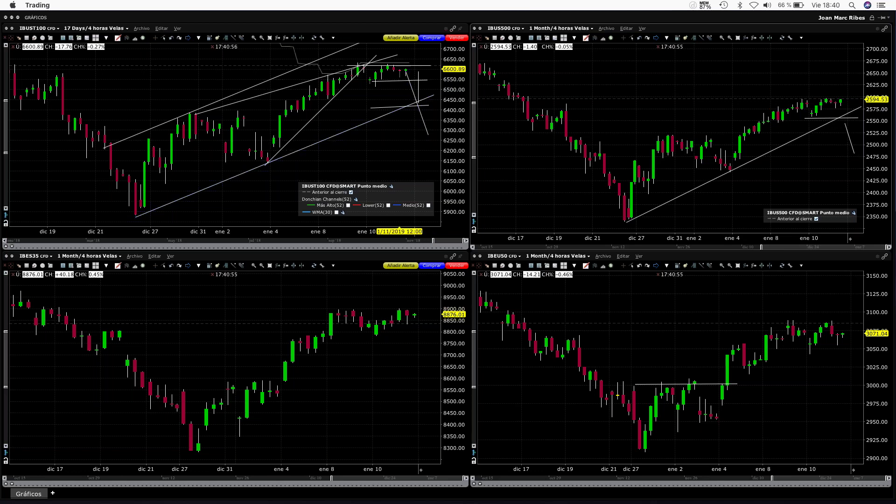
mouse_move(406, 74)
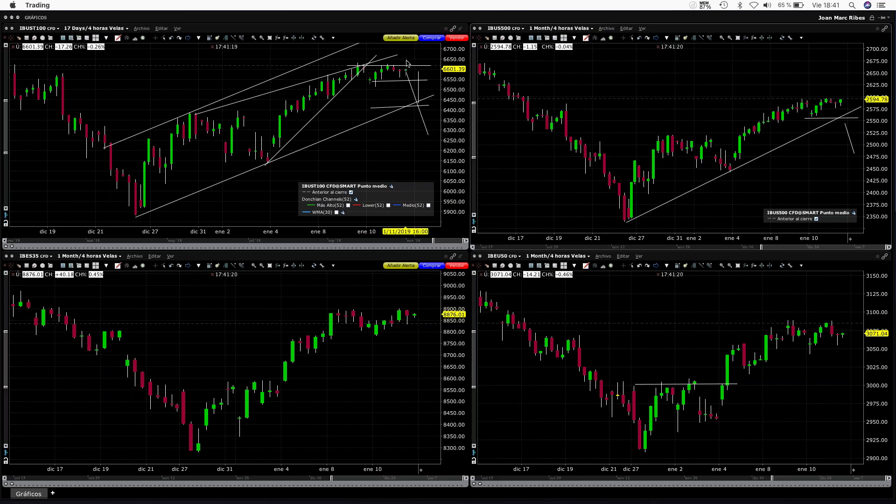
click(416, 106)
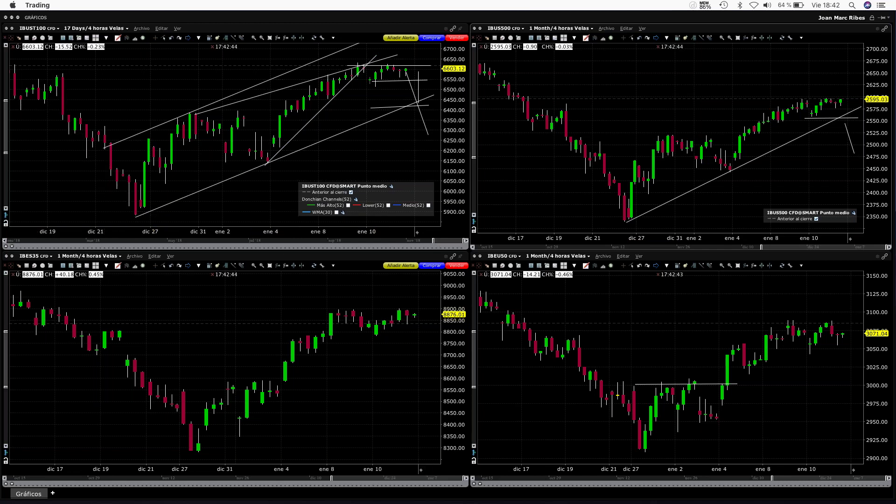
Maximise the IBUST100 chart and set its visible range to 11 weeks of 4-hour candles
drag(433, 240, 258, 240)
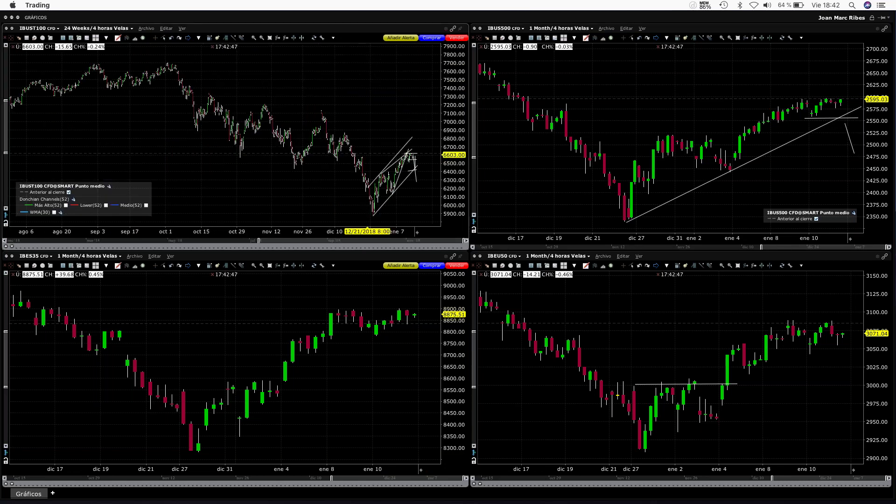
drag(372, 215, 417, 166)
double_click(358, 29)
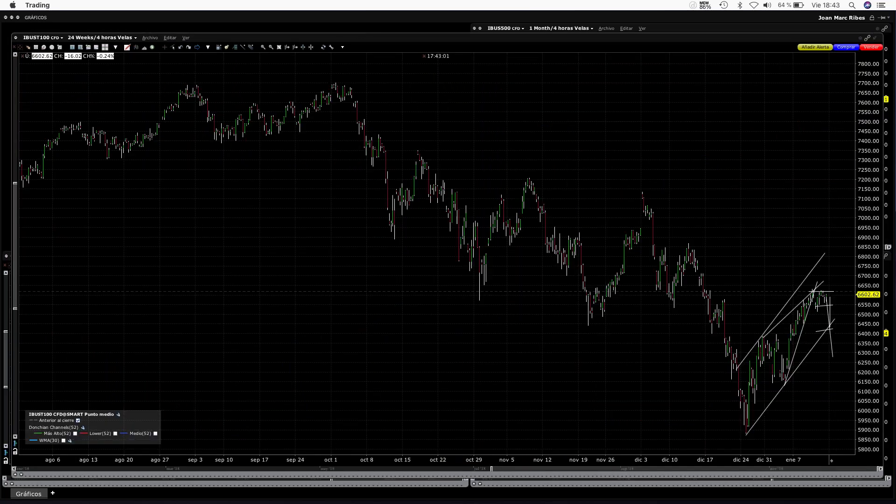
drag(491, 467, 704, 473)
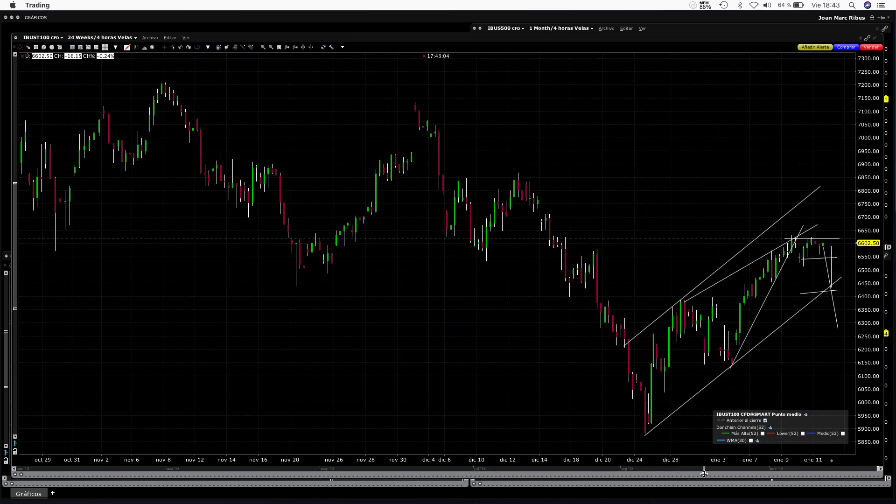
Draw a horizontal resistance at about 6850 over the early and mid-December highs on IBUST100, and restore the chart to its normal size
click(560, 179)
mouse_move(518, 181)
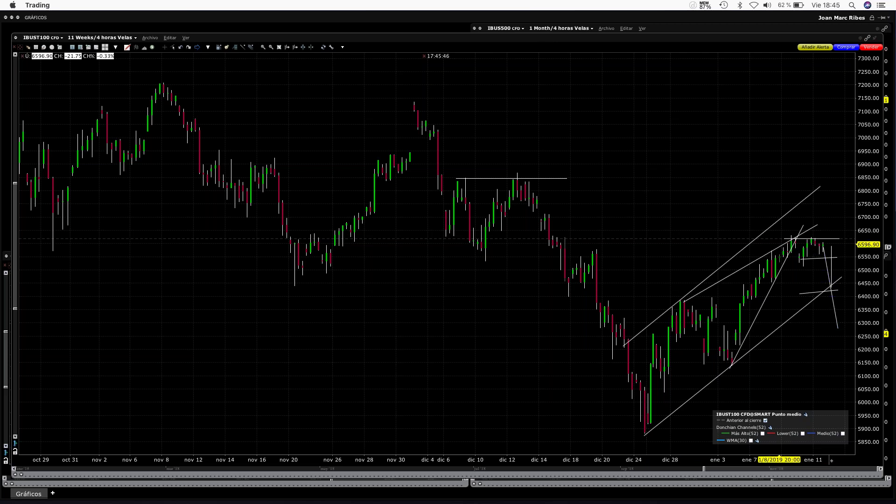
double_click(466, 37)
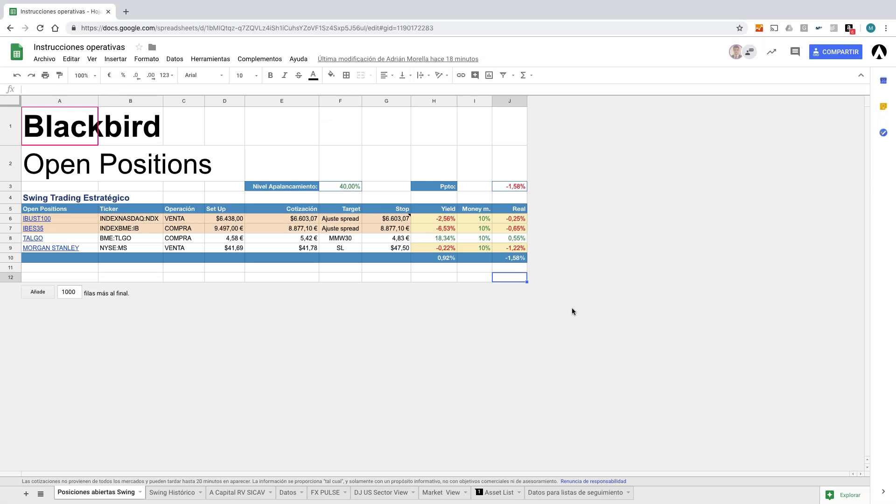
Inspect the Ppto cell, the Nivel Apalancamiento cell and the Real total of the open positions in the Instrucciones operativas spreadsheet
click(515, 188)
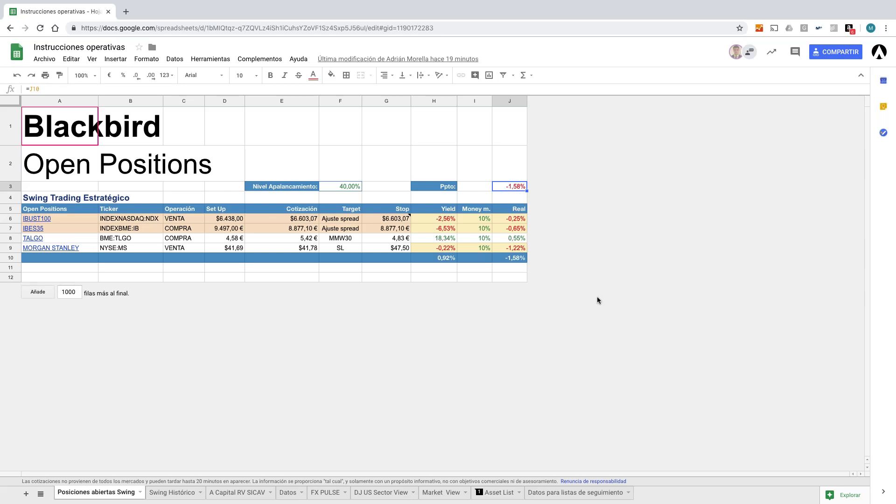
key(super+c)
click(347, 187)
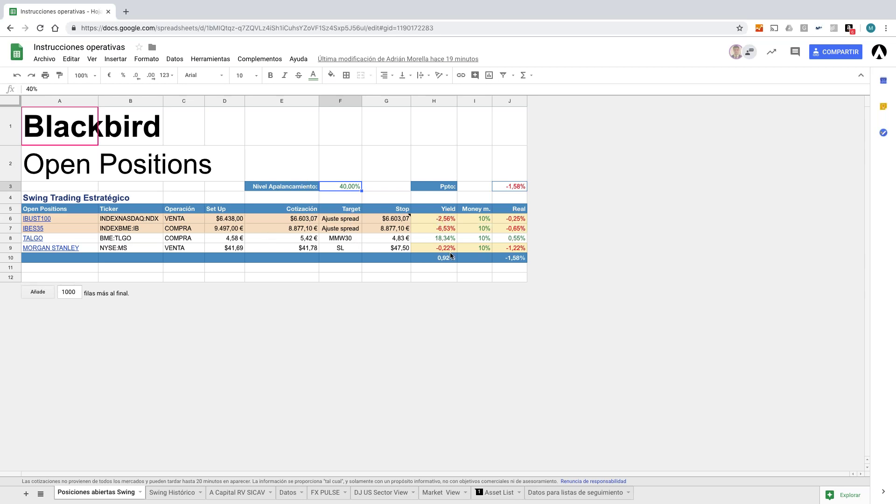
click(520, 259)
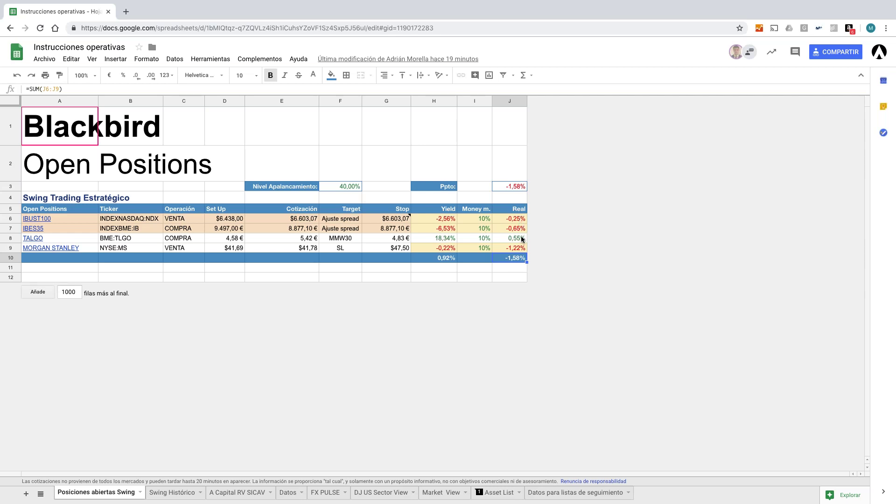
Examine the TALGO position across its set-up, quote, target, stop, yield, money management and real result cells
click(401, 240)
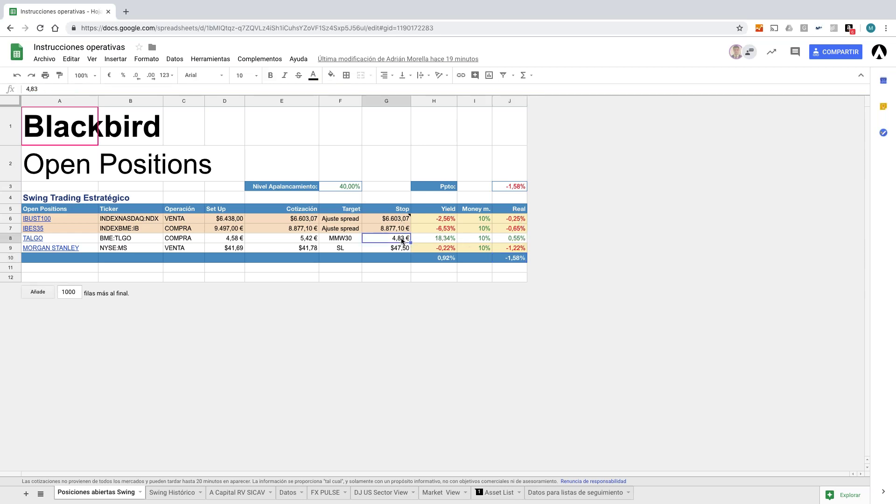
key(Left)
key(Left)
key(Left)
key(Right)
key(Right)
key(Right)
key(Right)
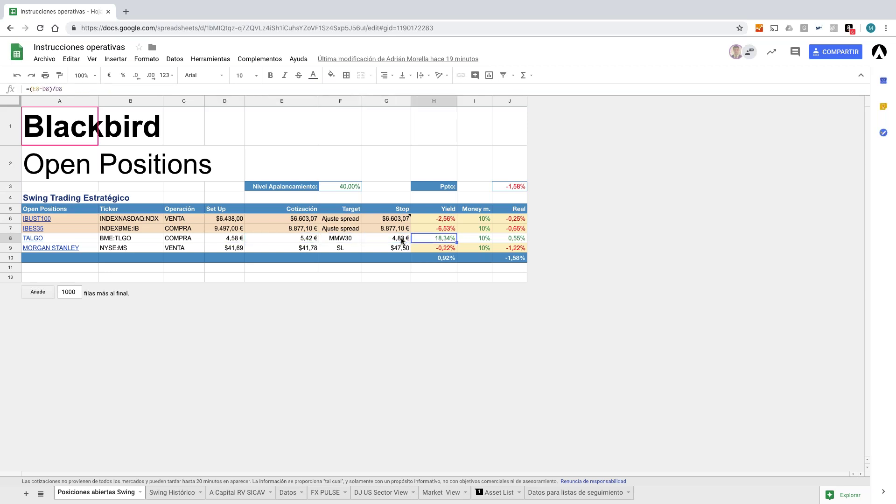
key(Right)
key(Right)
key(Left)
key(Left)
key(Left)
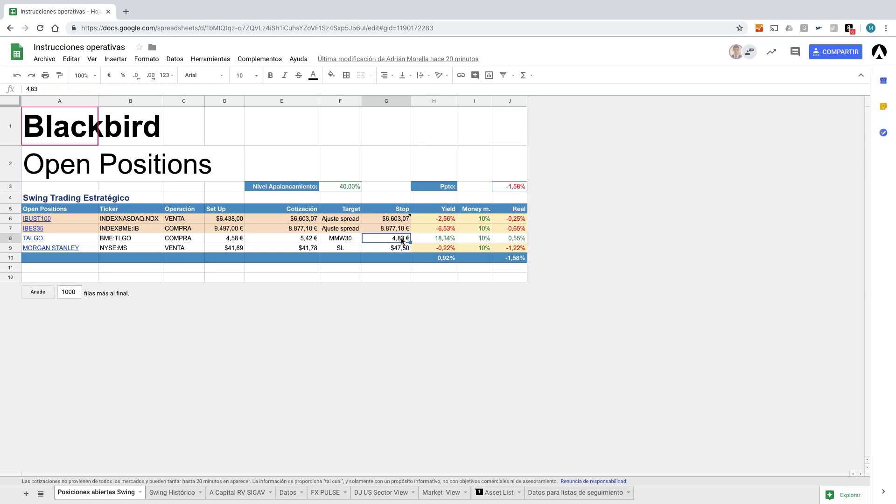
key(Left)
key(Left)
key(Right)
key(Right)
key(Right)
key(Right)
key(Right)
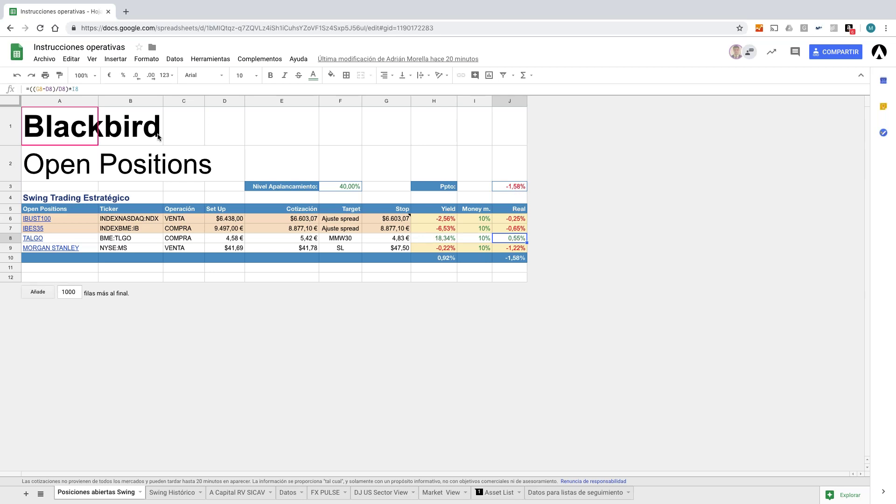
click(180, 135)
click(306, 136)
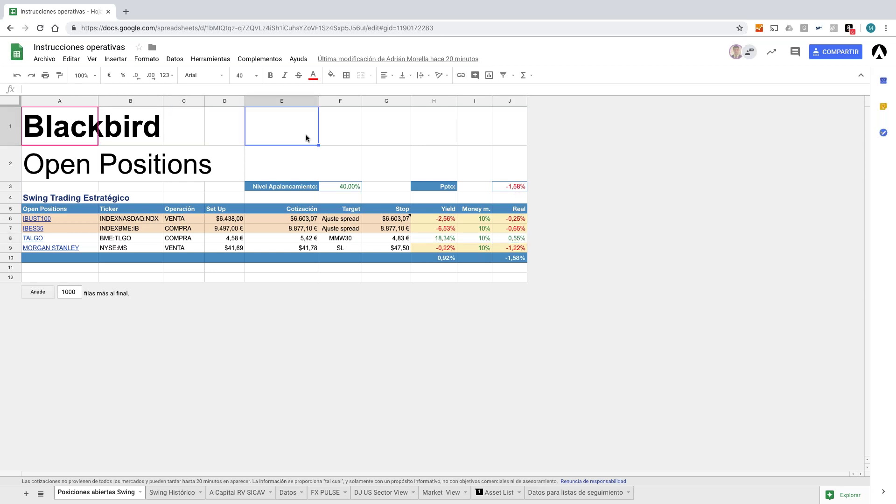
Check the Ppto cell again and examine the DrawDown equity curve in the Swing Histórico sheet
click(517, 187)
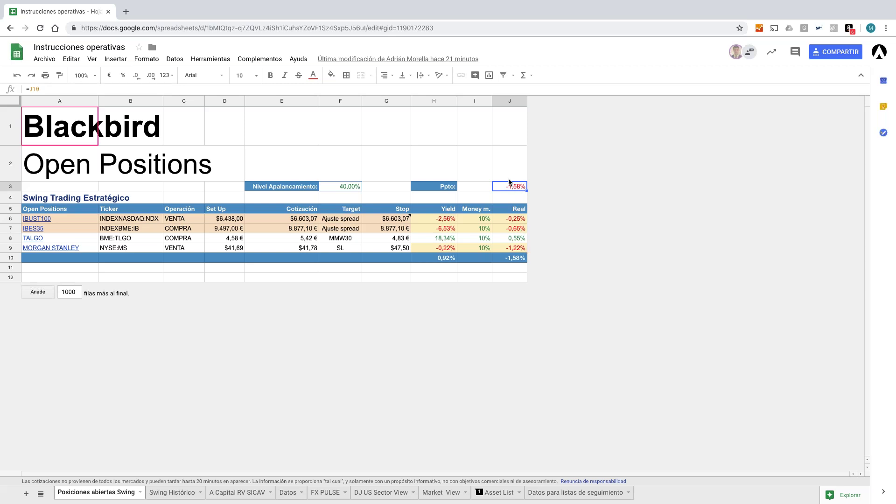
click(189, 496)
scroll(587, 304, right, 5)
scroll(587, 304, down, 3)
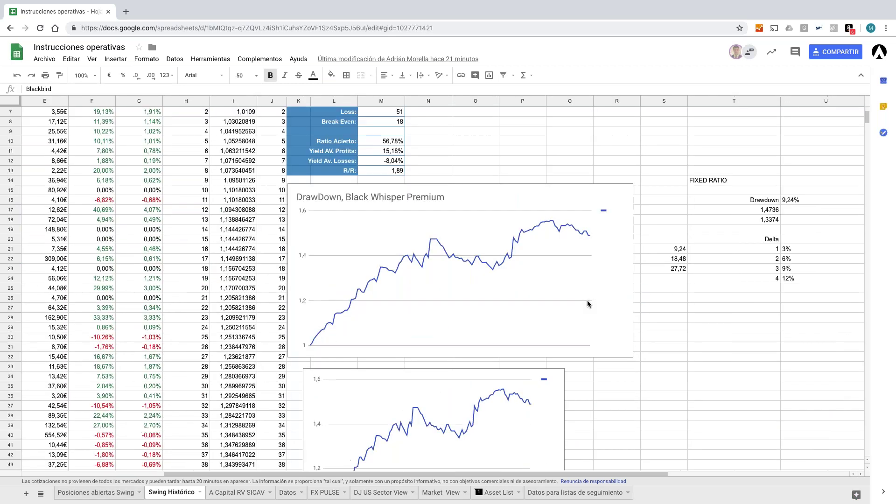
scroll(587, 304, down, 1)
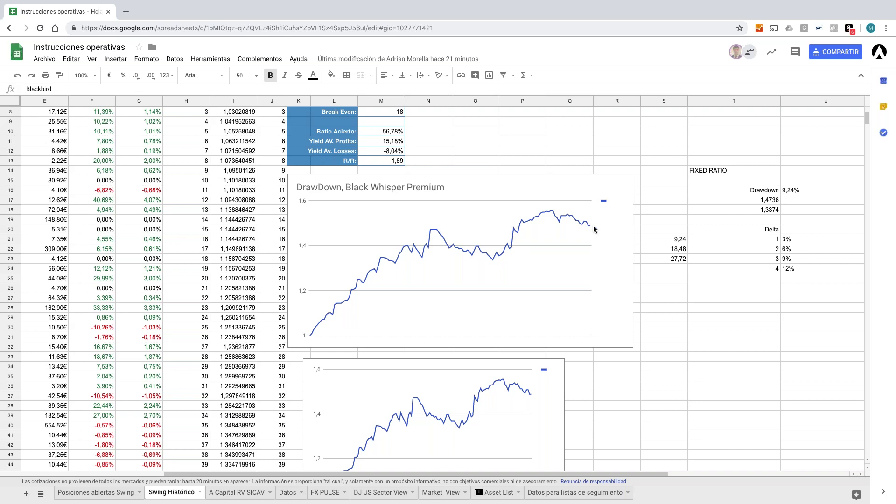
click(649, 247)
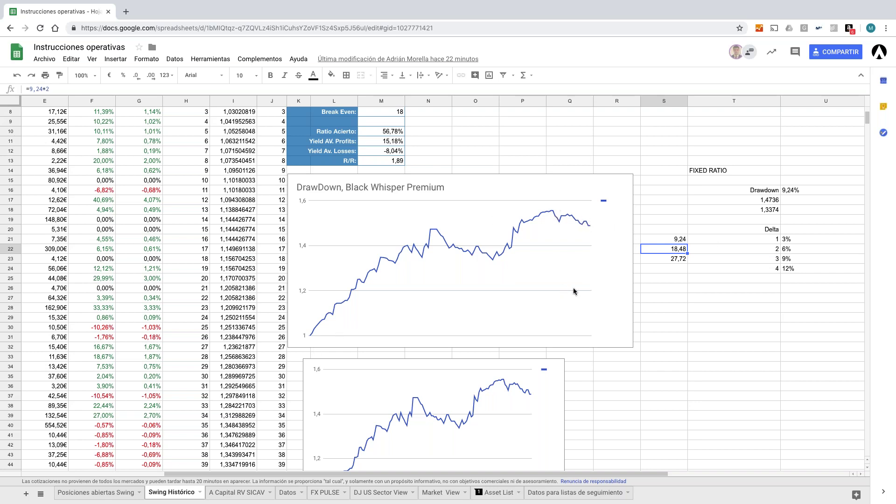
Return to the Posiciones abiertas Swing sheet and compare the Ppto figure with the Nivel Apalancamiento
click(102, 492)
click(513, 186)
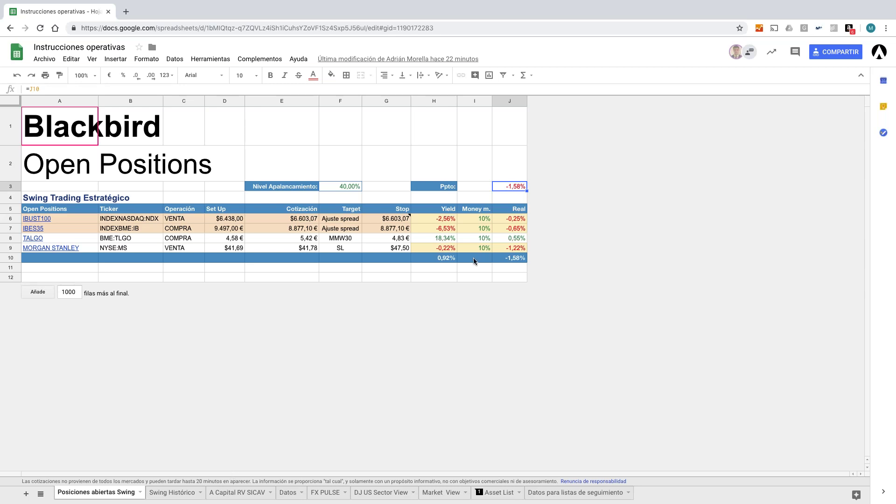
click(345, 187)
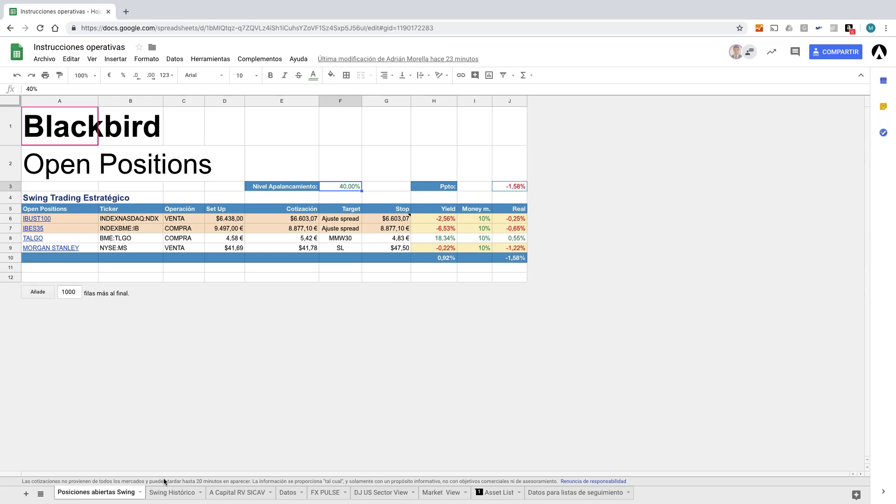
Reopen the Swing Histórico sheet and examine the FIXED RATIO table with its drawdown and delta levels beside the equity chart
click(169, 494)
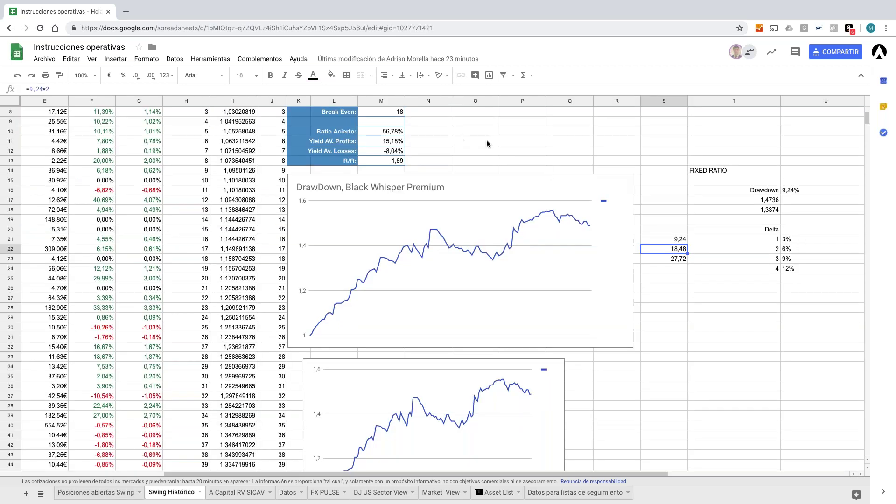
click(486, 140)
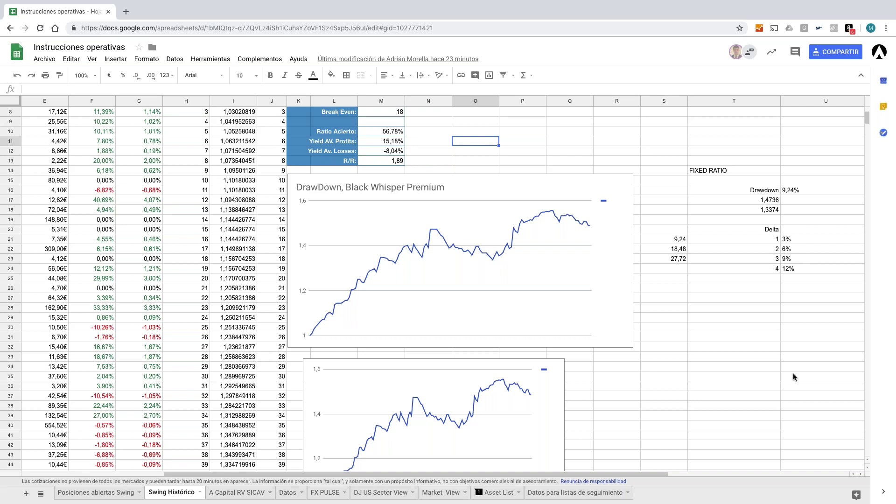
click(765, 331)
scroll(590, 206, right, 3)
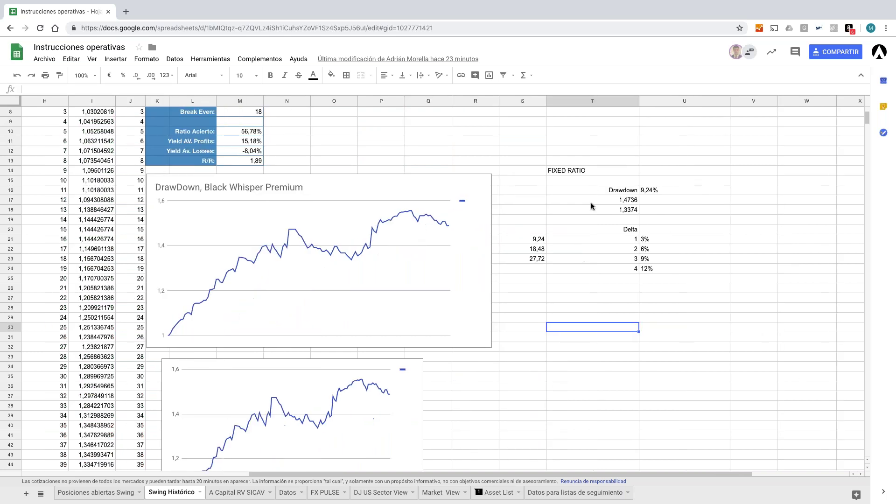
Compare the first drawdown threshold in the FIXED RATIO table with the percentages assigned to delta levels 1 and 2
click(584, 171)
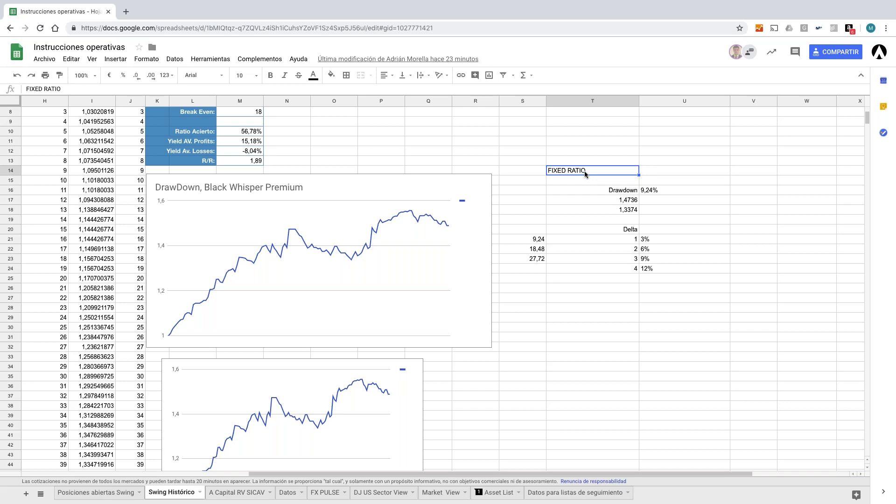
click(651, 240)
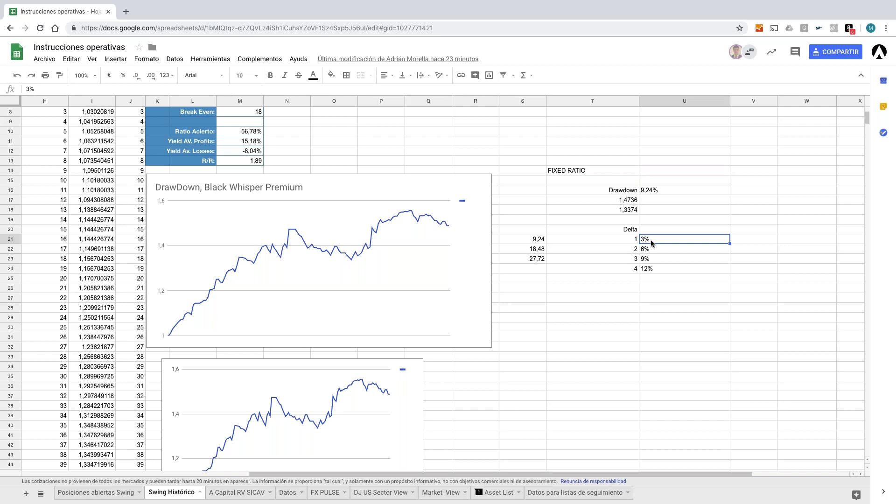
click(540, 239)
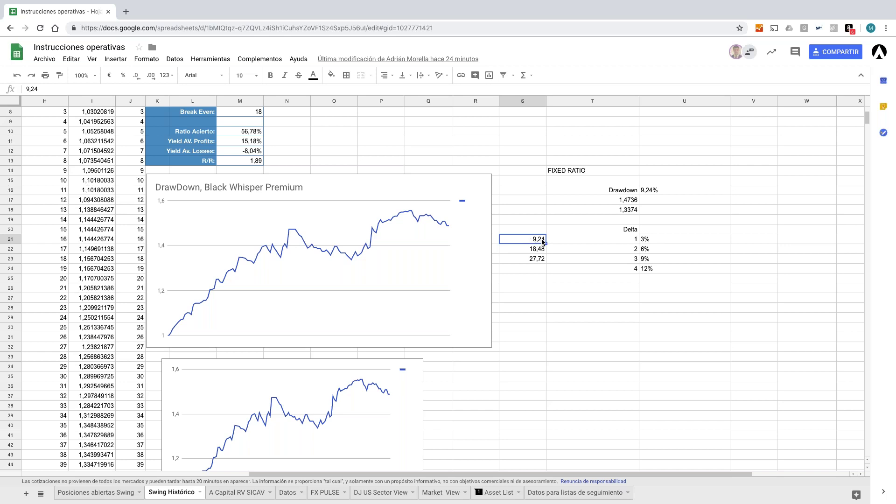
click(648, 252)
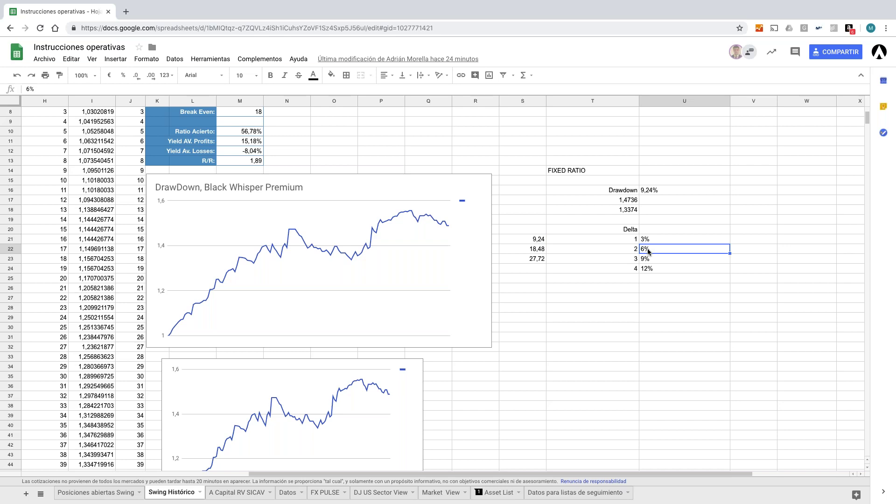
key(Up)
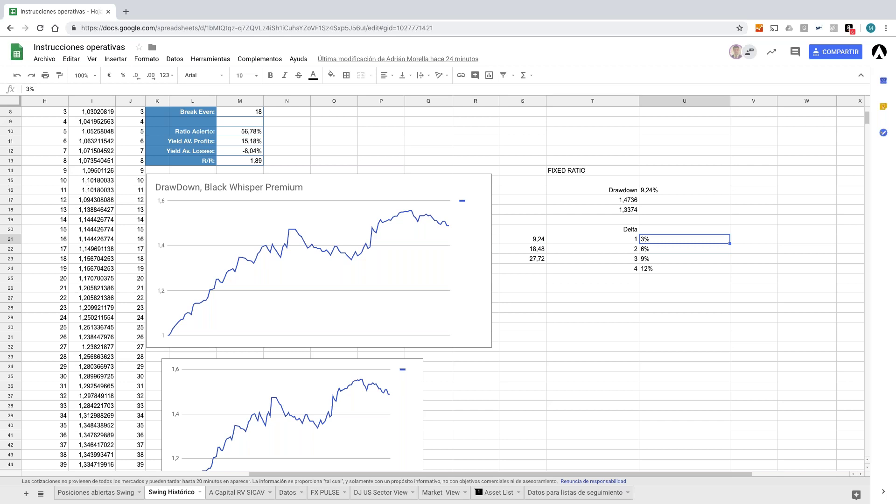
click(542, 243)
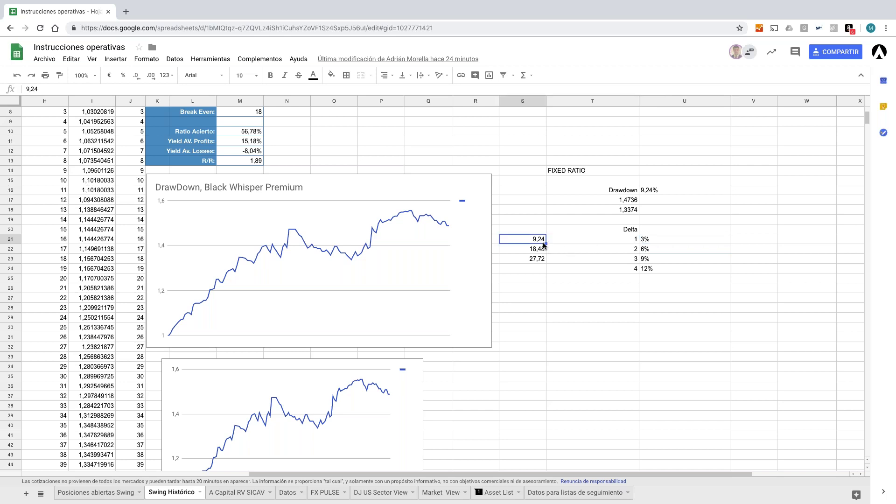
click(646, 253)
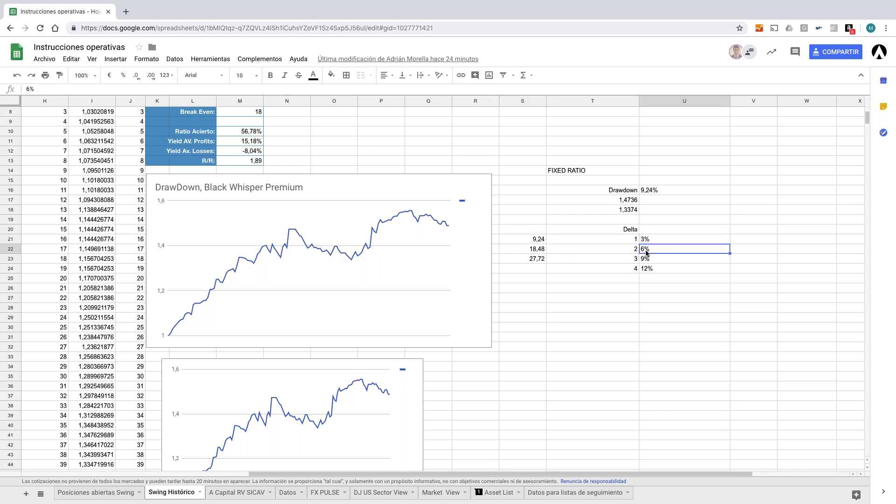
click(543, 243)
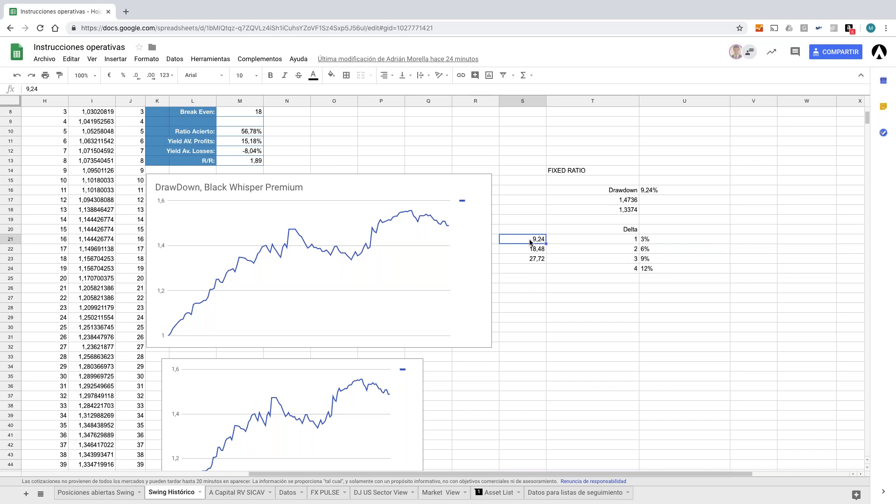
Go through the percentages for delta levels 1 to 4 and examine the level 4 row beside the DrawDown chart
click(634, 240)
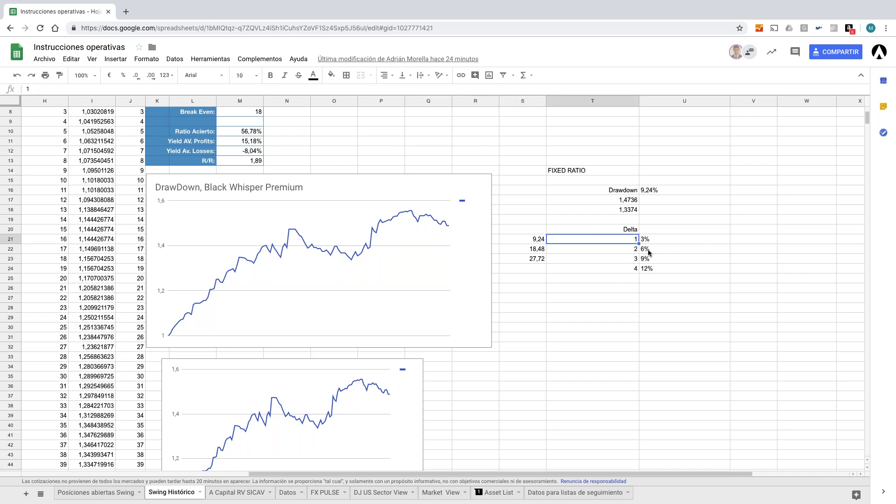
click(644, 239)
click(646, 248)
click(648, 258)
click(650, 270)
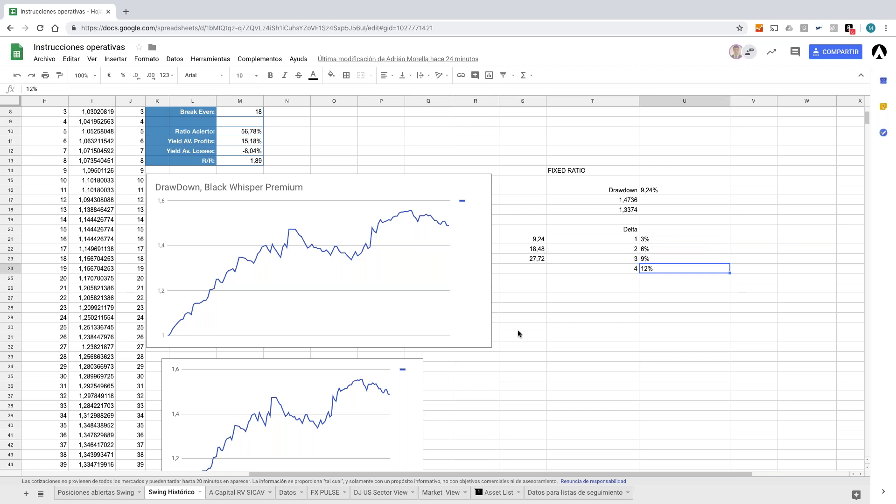
scroll(517, 329, up, 1)
scroll(517, 329, left, 2)
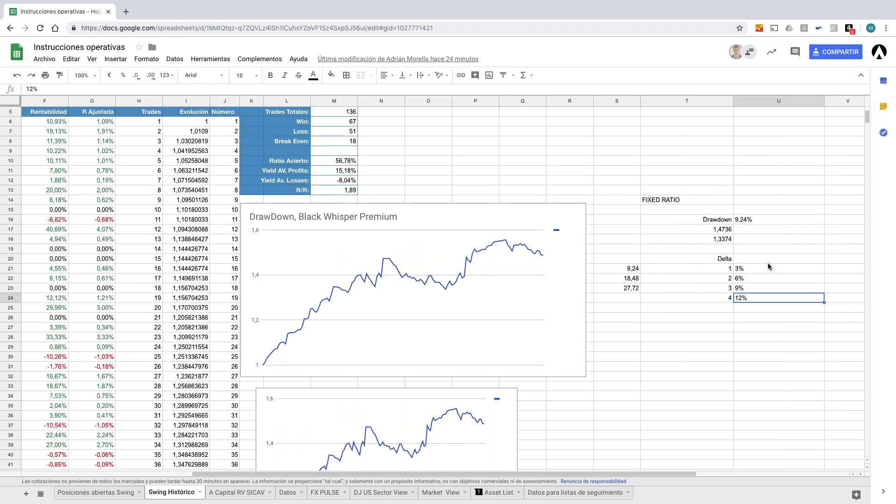
click(725, 299)
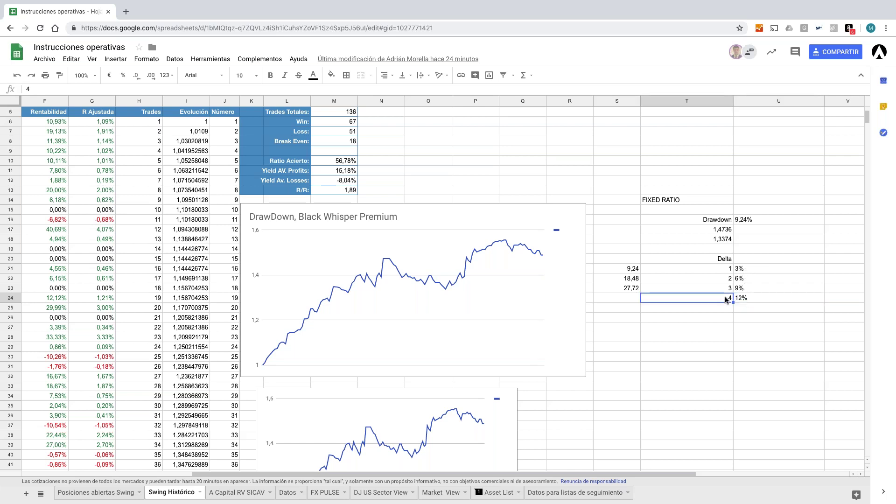
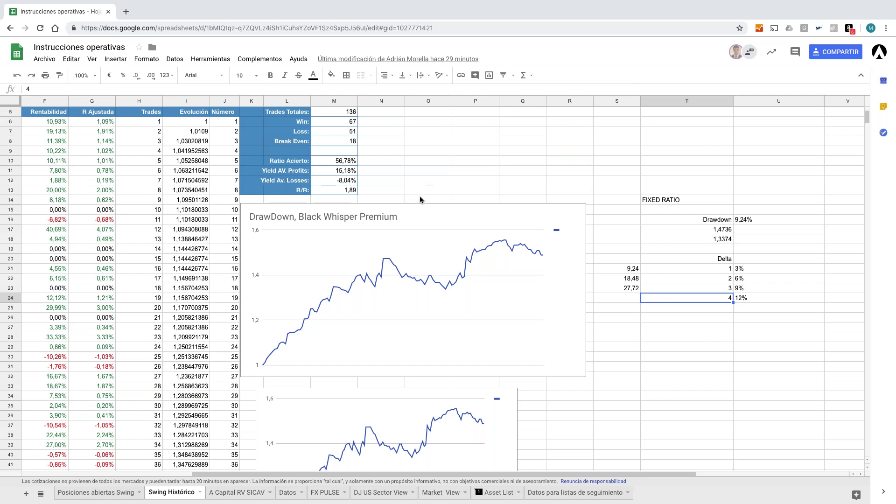
Return to the spreadsheet and open the DJ US Sector View sheet to examine the diciembre 2018 subsector trends
key(super+Tab)
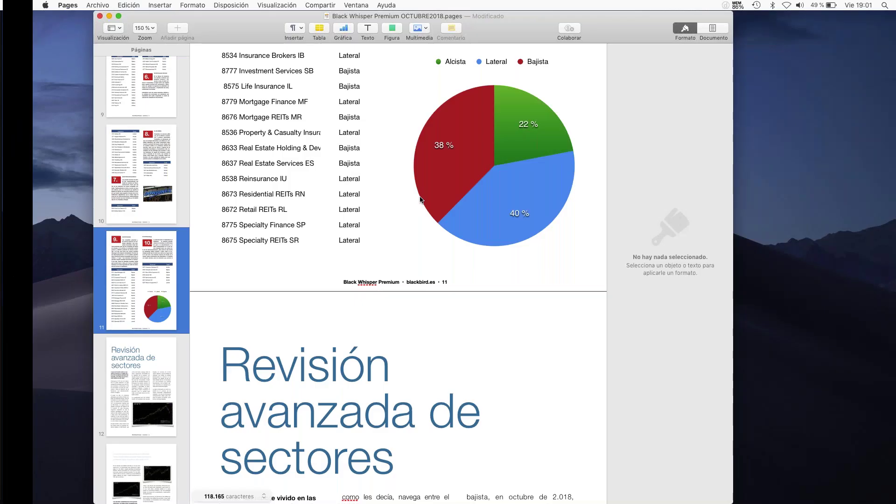
key(super+Tab)
key(super+Tab)
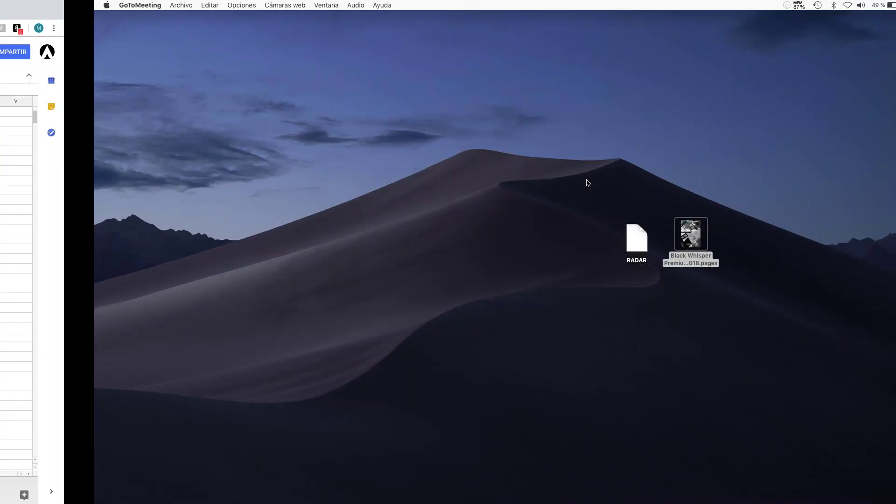
key(super+Tab)
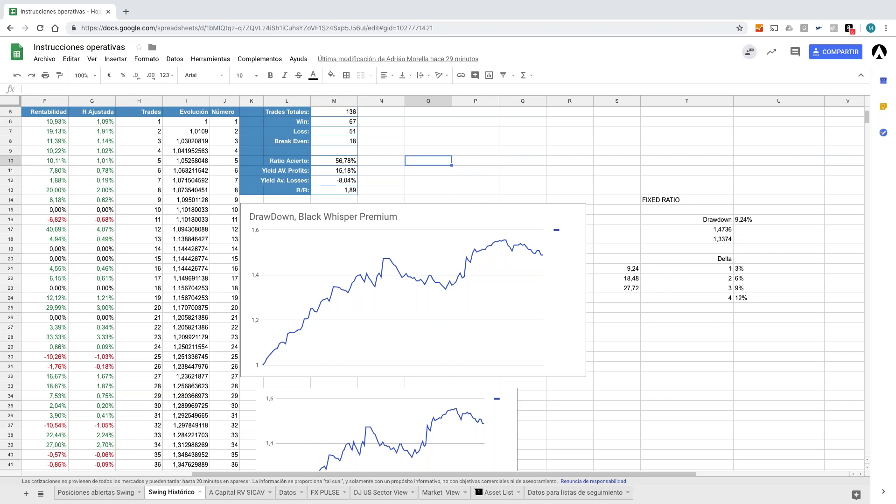
click(381, 492)
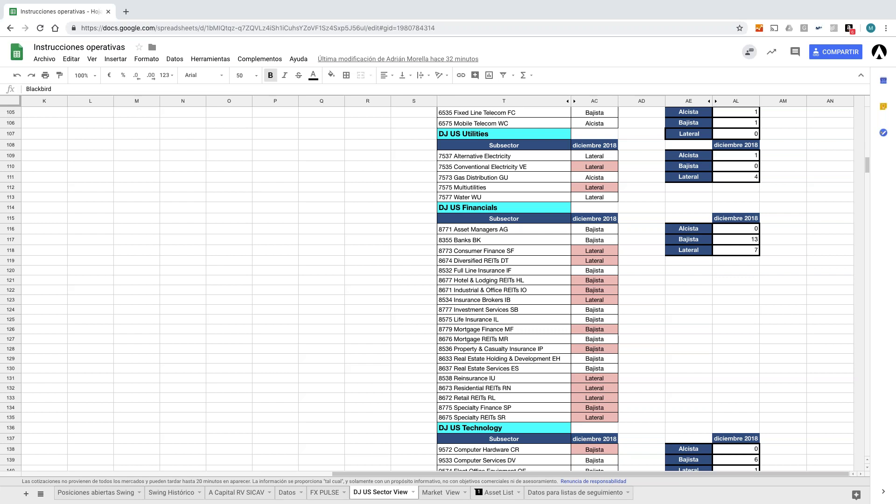
Switch to the BlackTrader platform and look through its Data Value and Options Trading workspaces before going back to Análisis
click(325, 312)
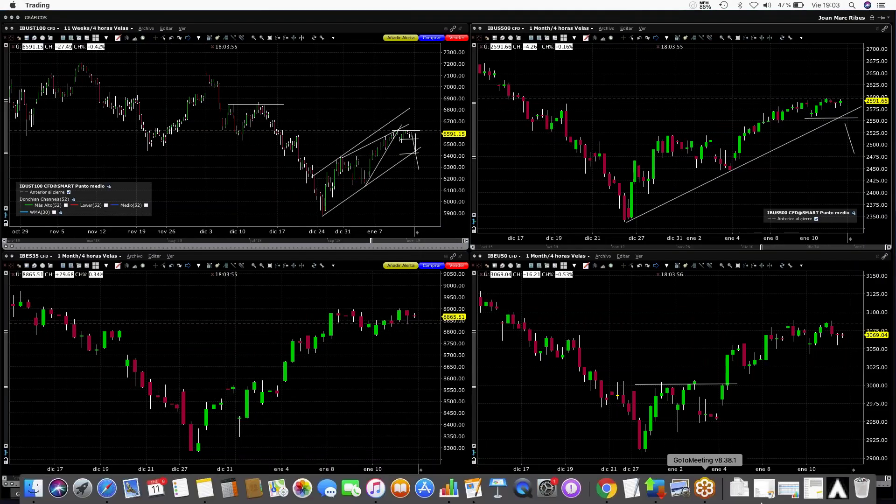
click(843, 496)
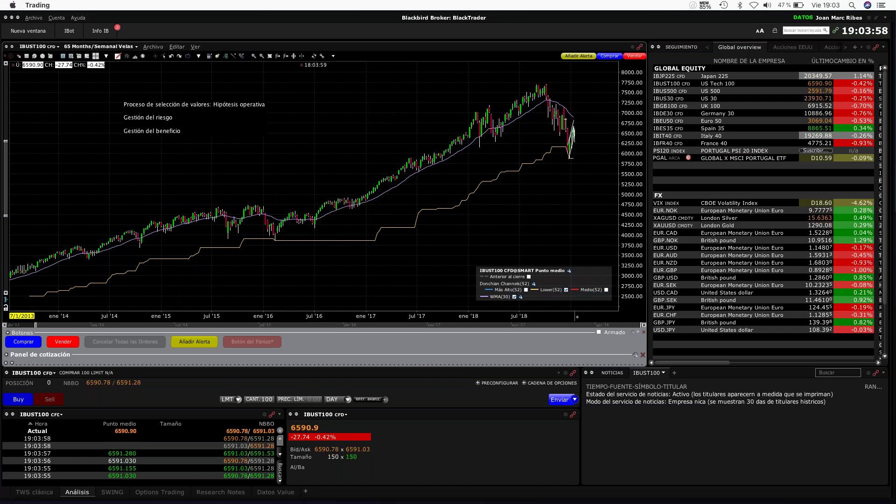
click(280, 492)
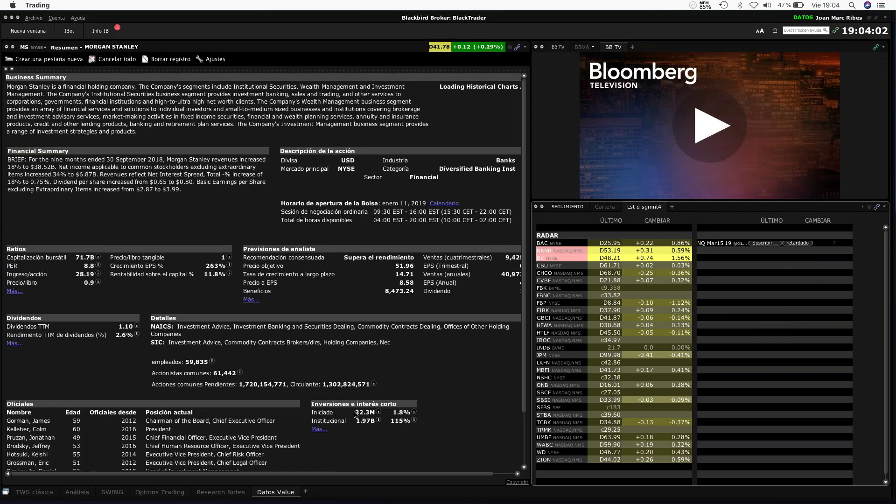
click(156, 494)
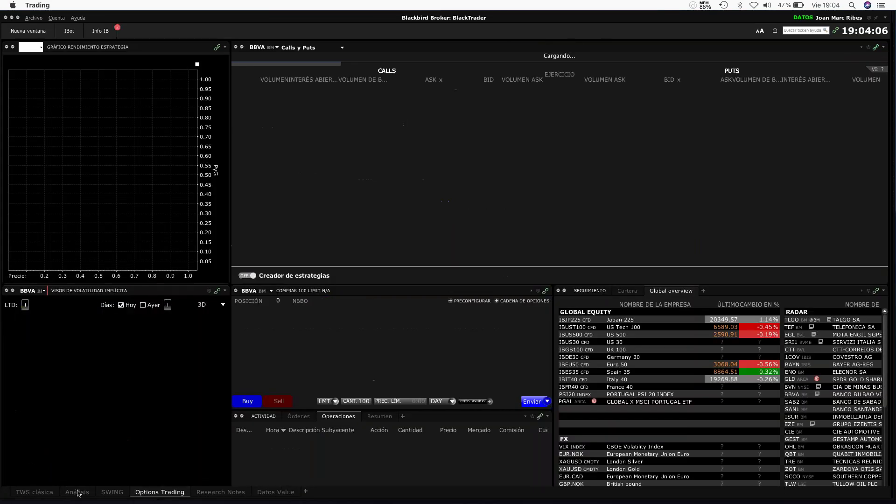
click(78, 493)
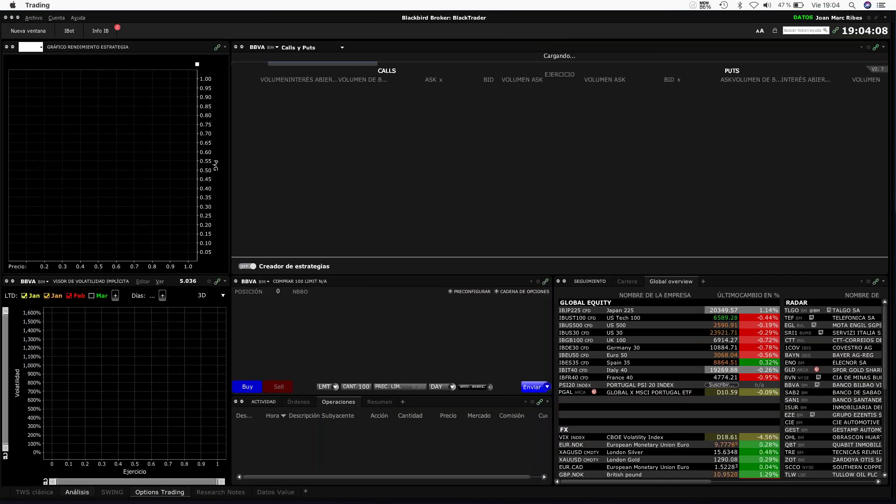